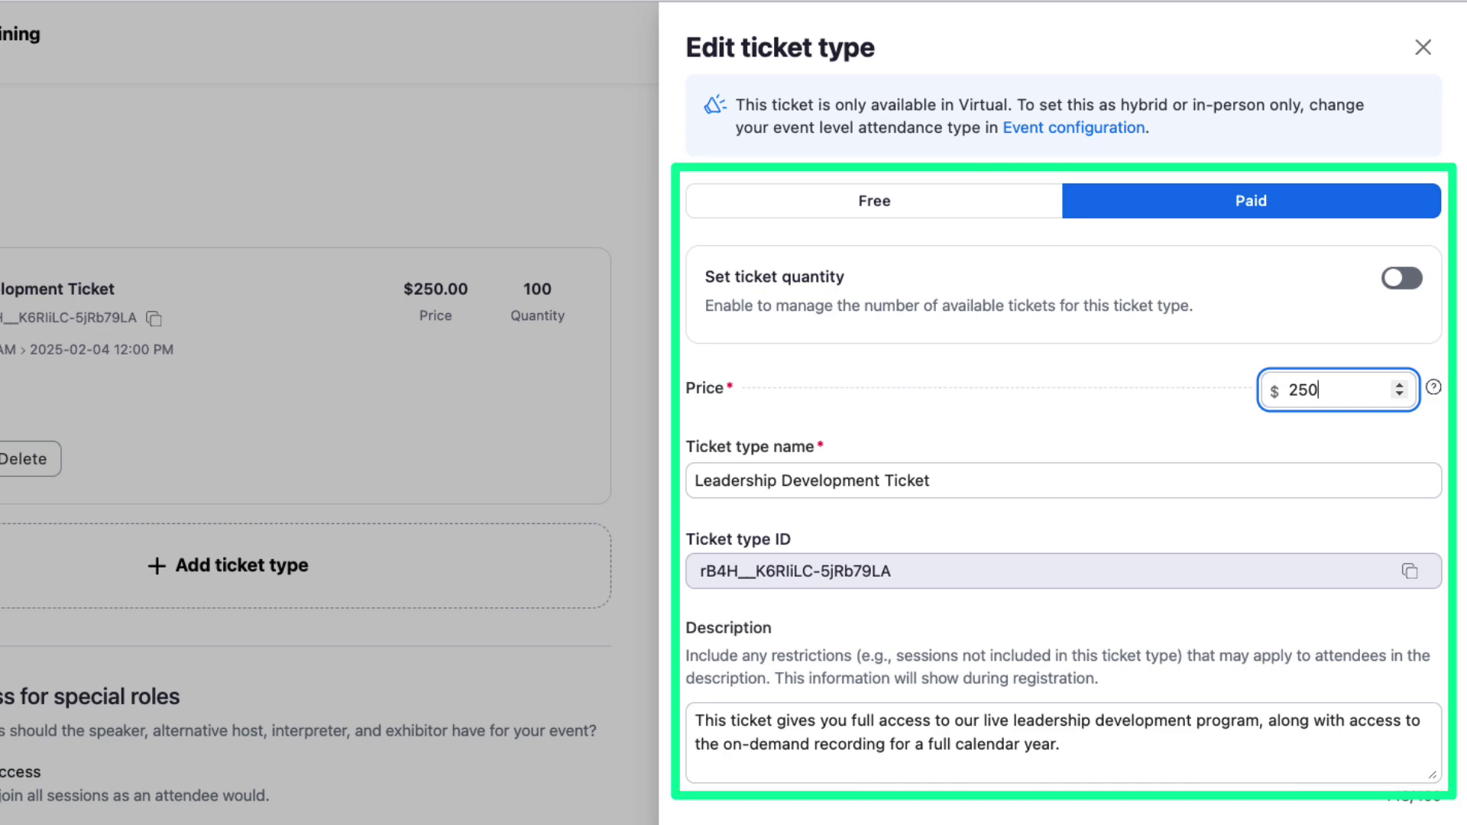
- Review the Leadership Development Ticket's custom registration questions and close them unchanged
scroll(825, 749, "down", 8)
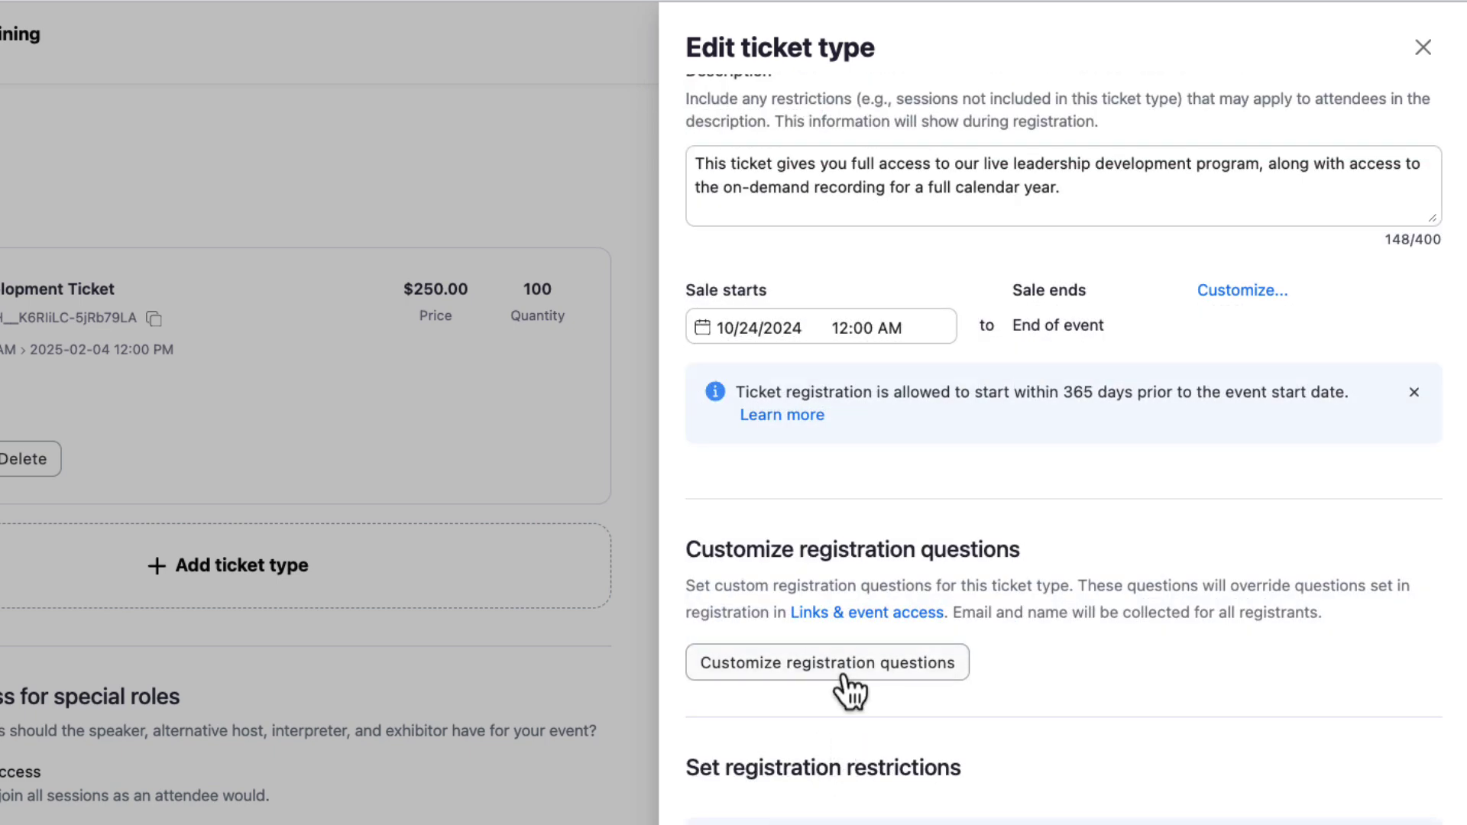
left_click(844, 668)
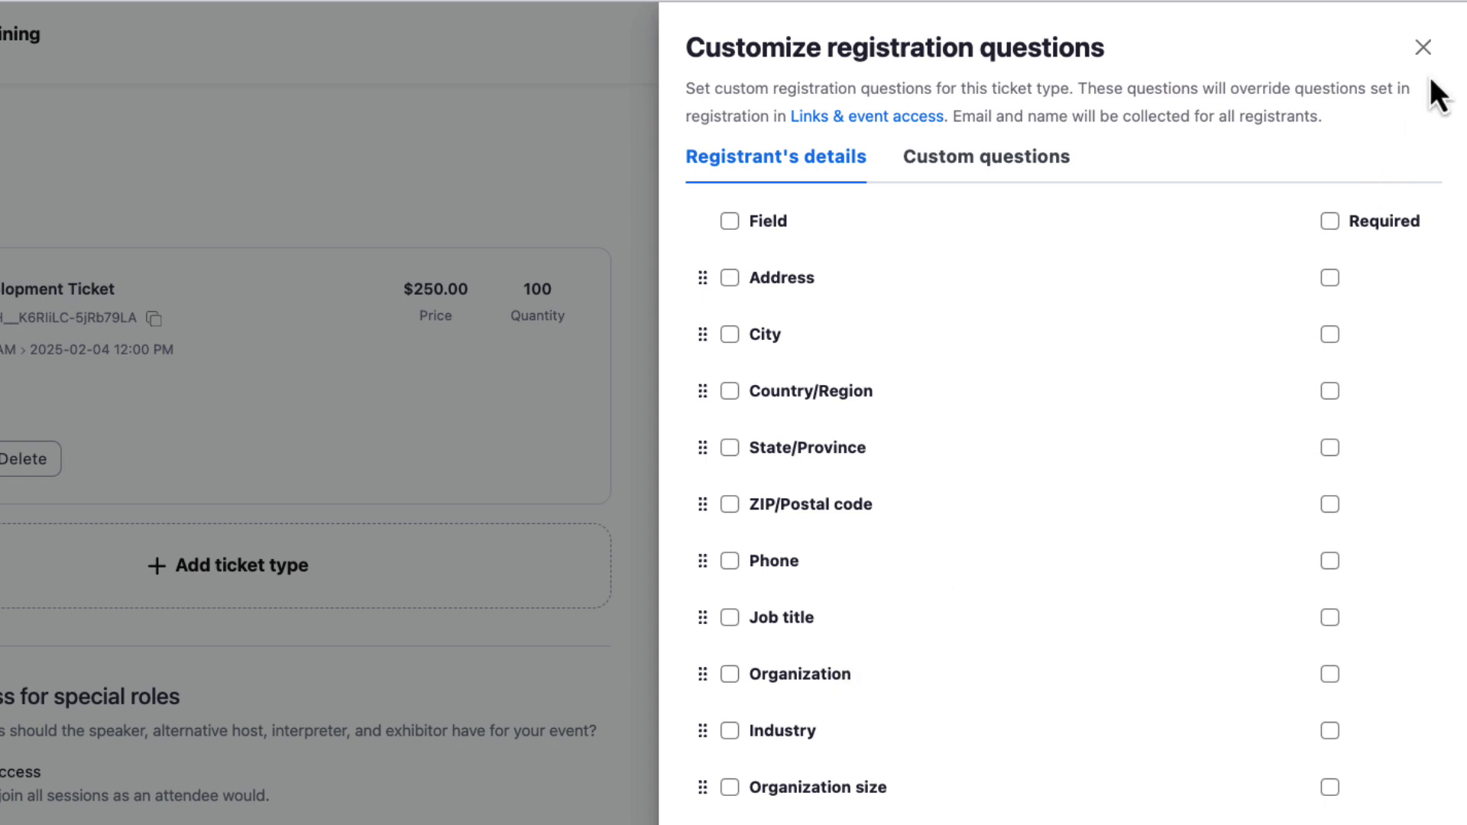
left_click(1422, 48)
scroll(1078, 727, "up", 10)
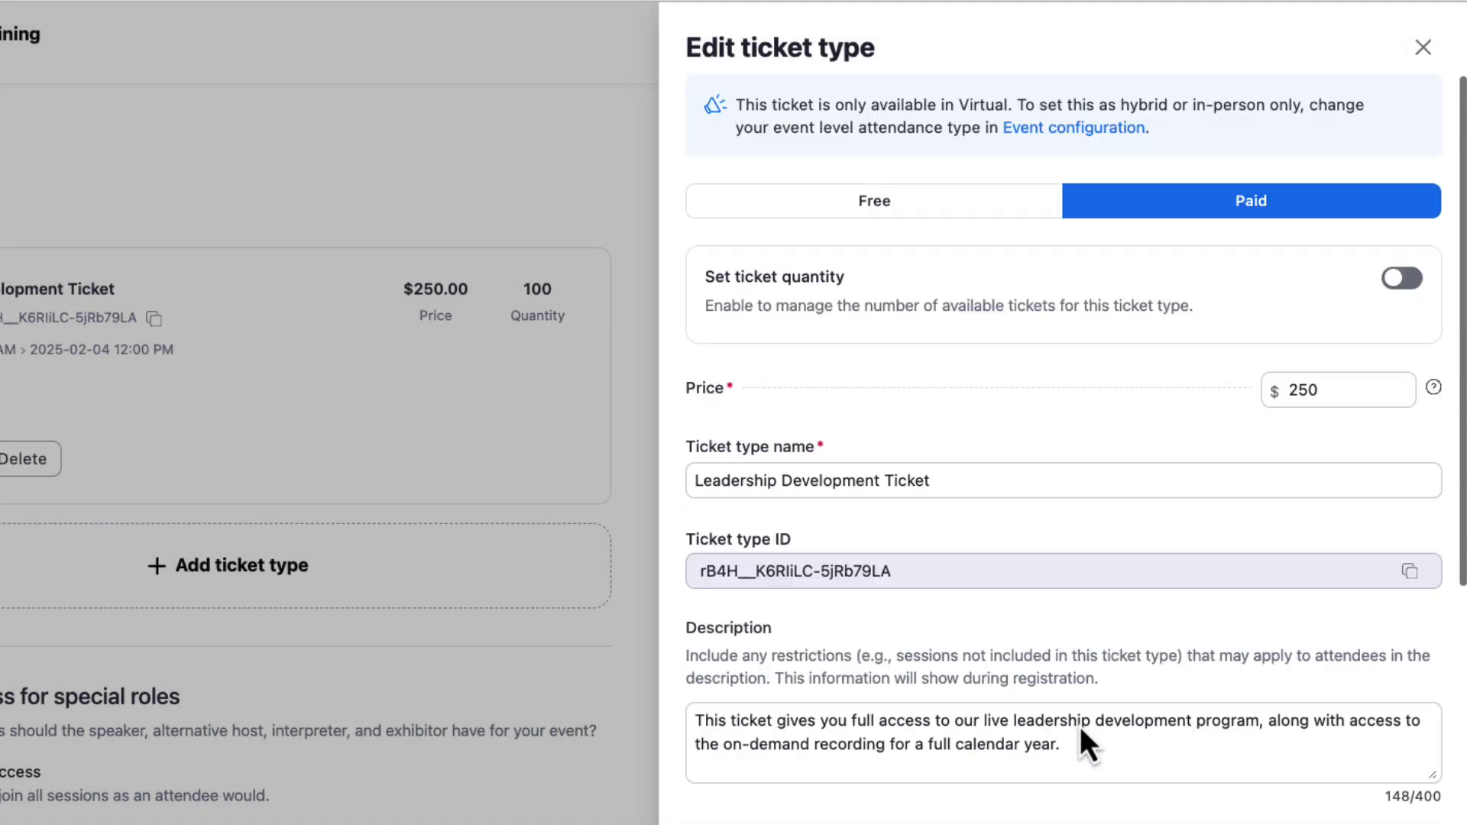
- Leave ticket quantity unlimited and save the $250 Leadership Development Ticket
left_click(1412, 282)
left_click(917, 370)
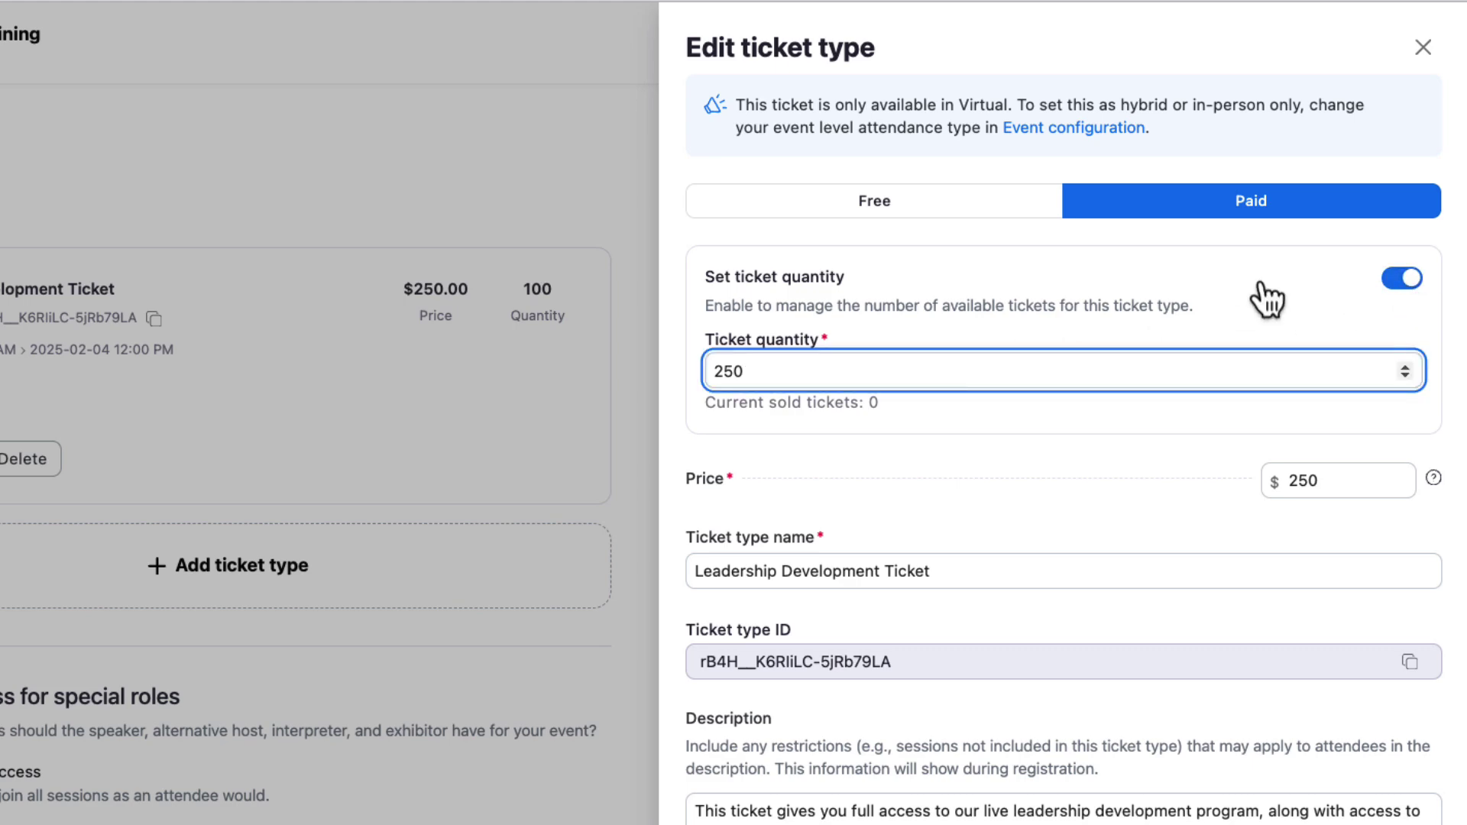
left_click(1390, 283)
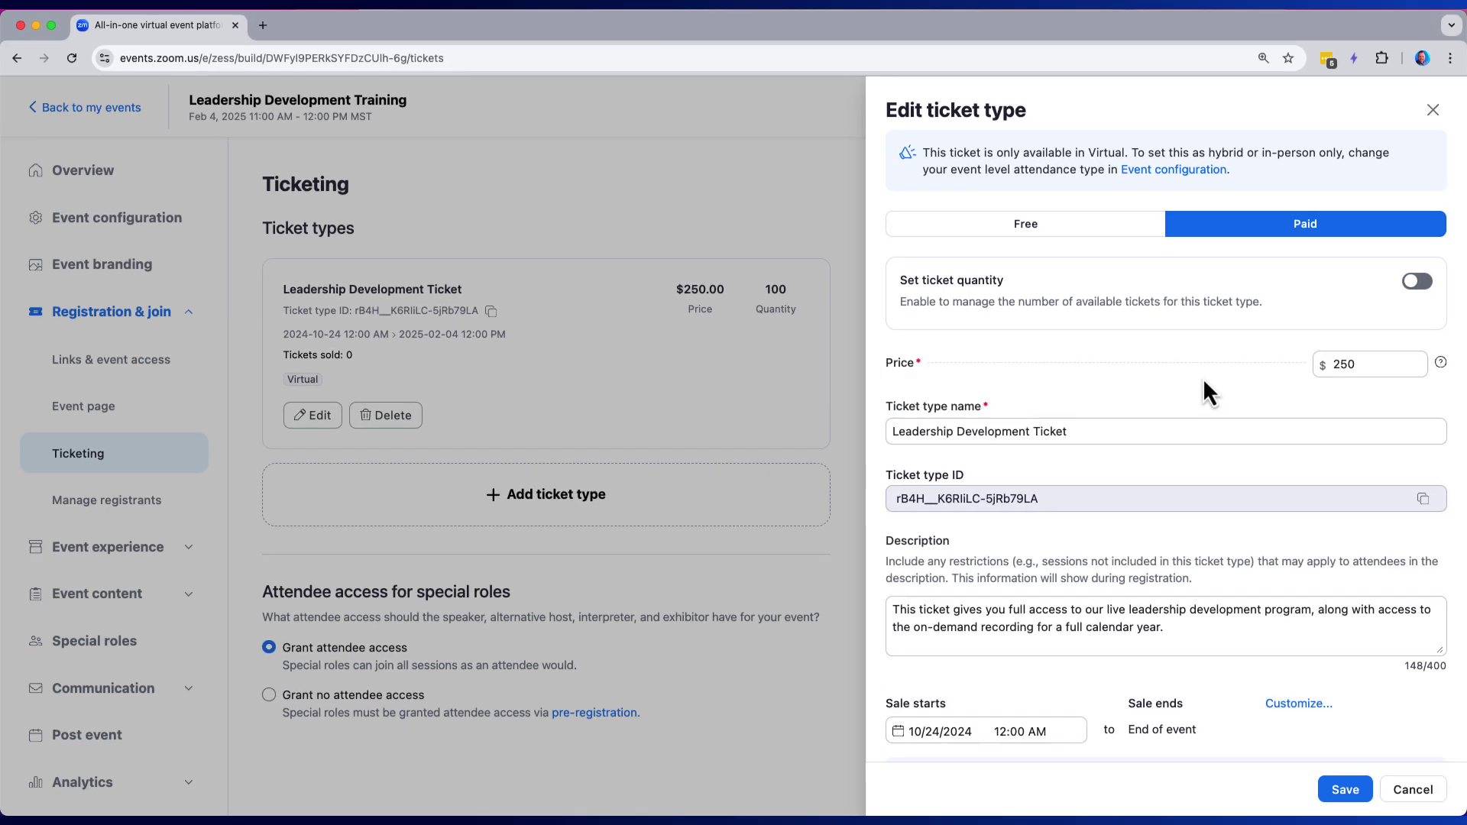
left_click(1331, 789)
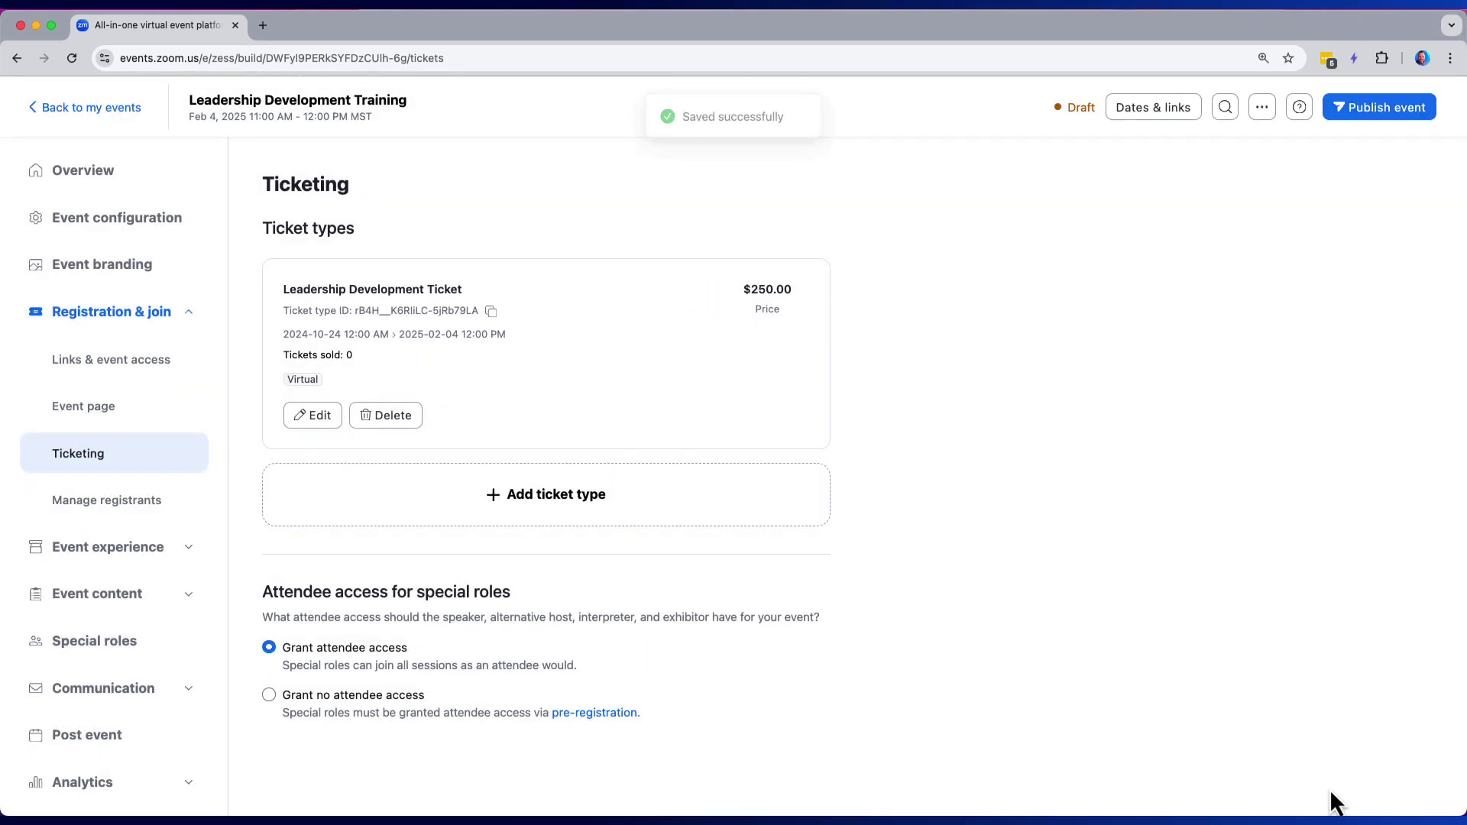
- Enable Customize offers and promo codes in the event's Links & event access features
left_click(153, 359)
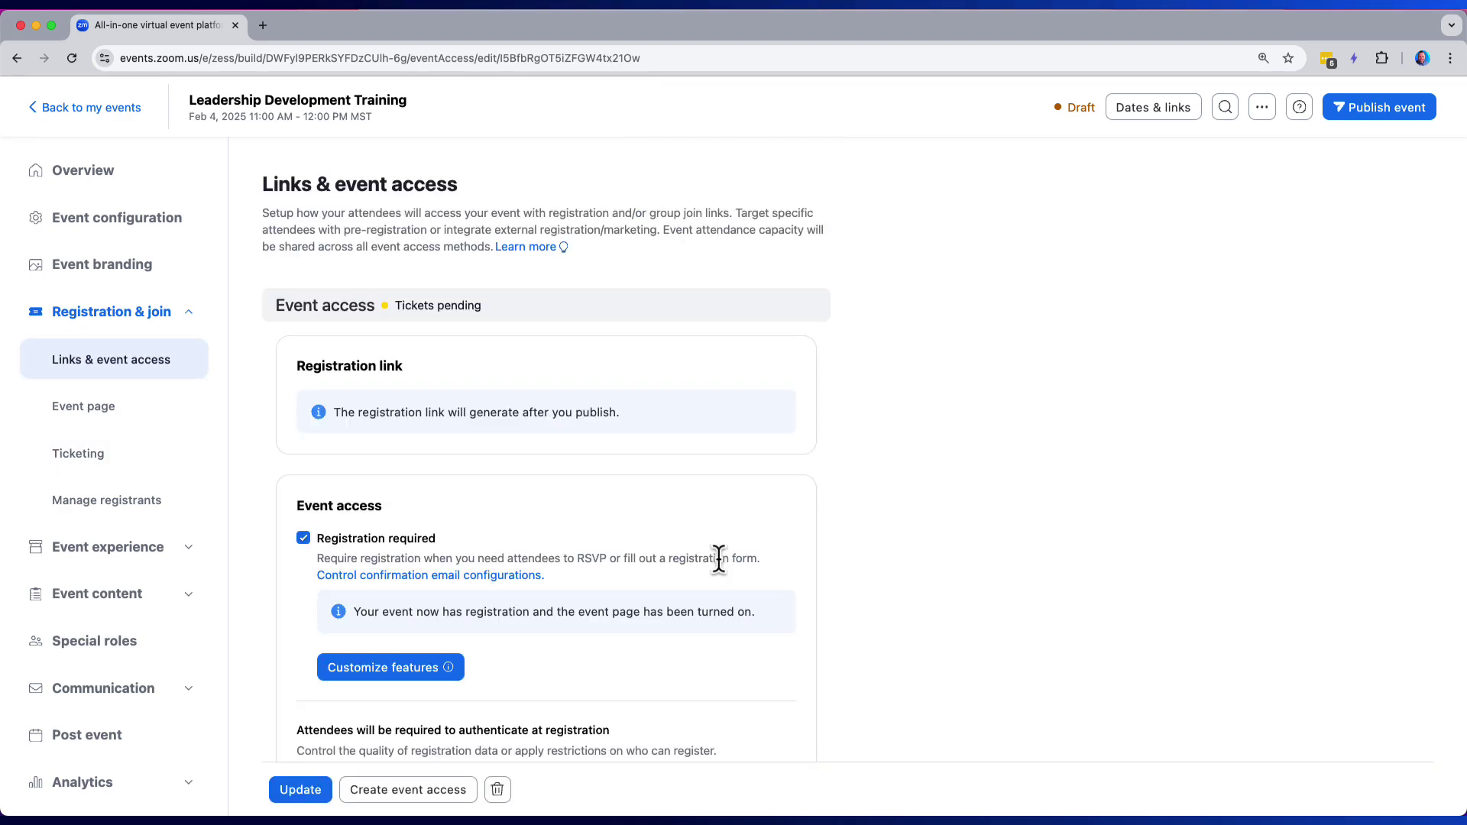
left_click(412, 667)
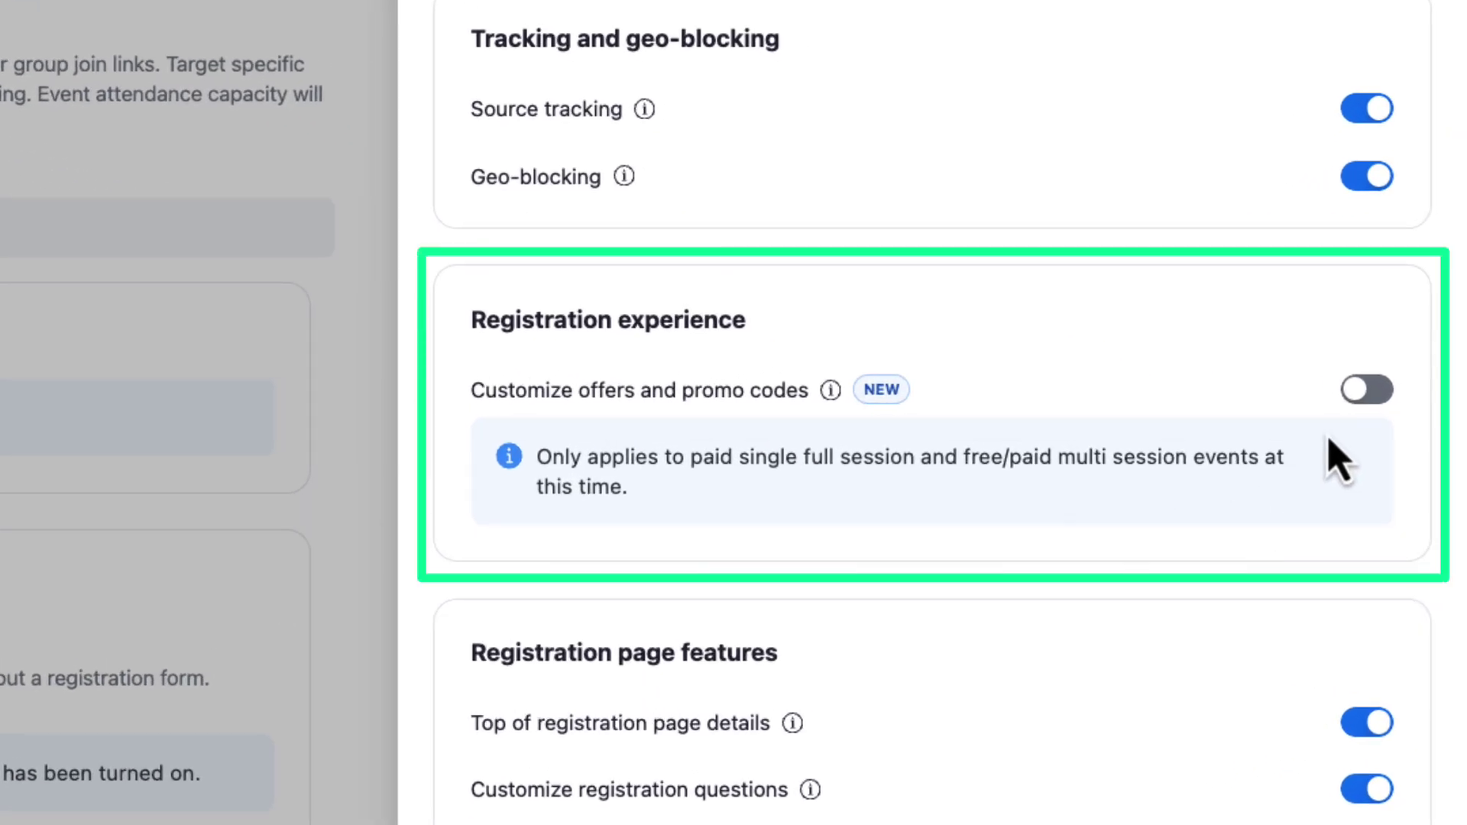
left_click(1373, 391)
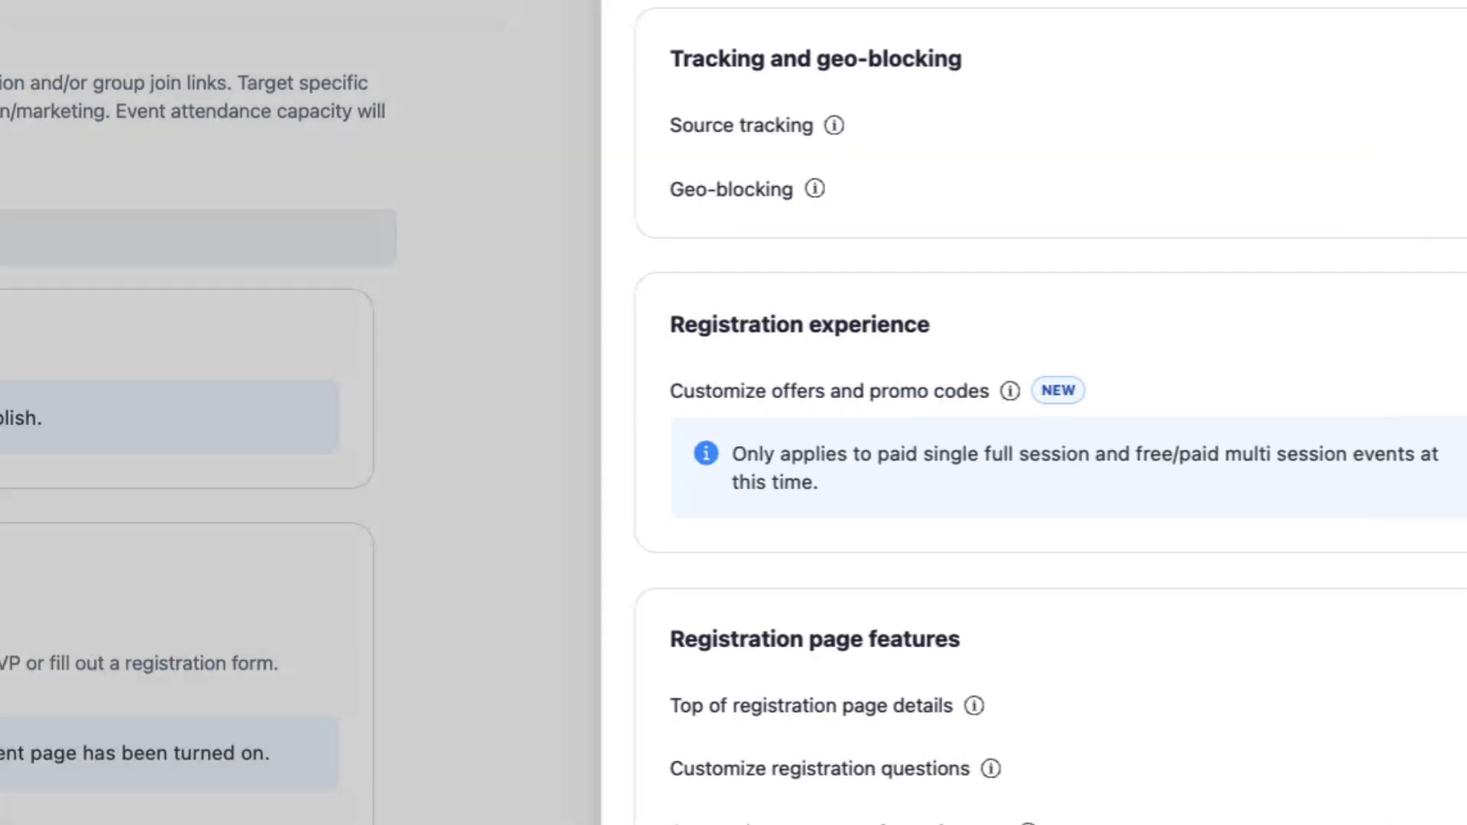
left_click(1334, 811)
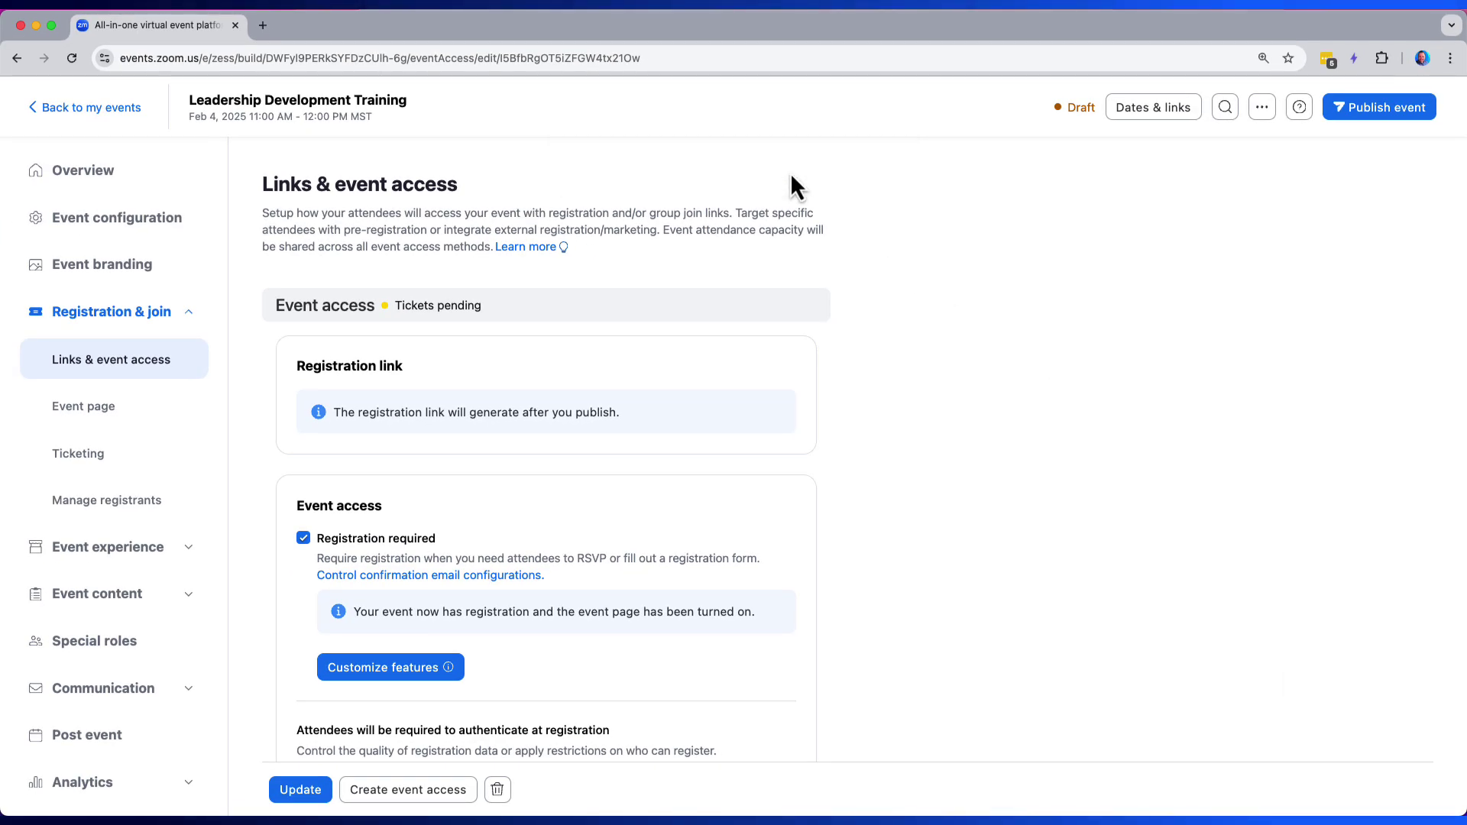
- Open the general offer with the $250 Leadership Development Ticket for editing
scroll(827, 489, "down", 8)
scroll(826, 486, "down", 15)
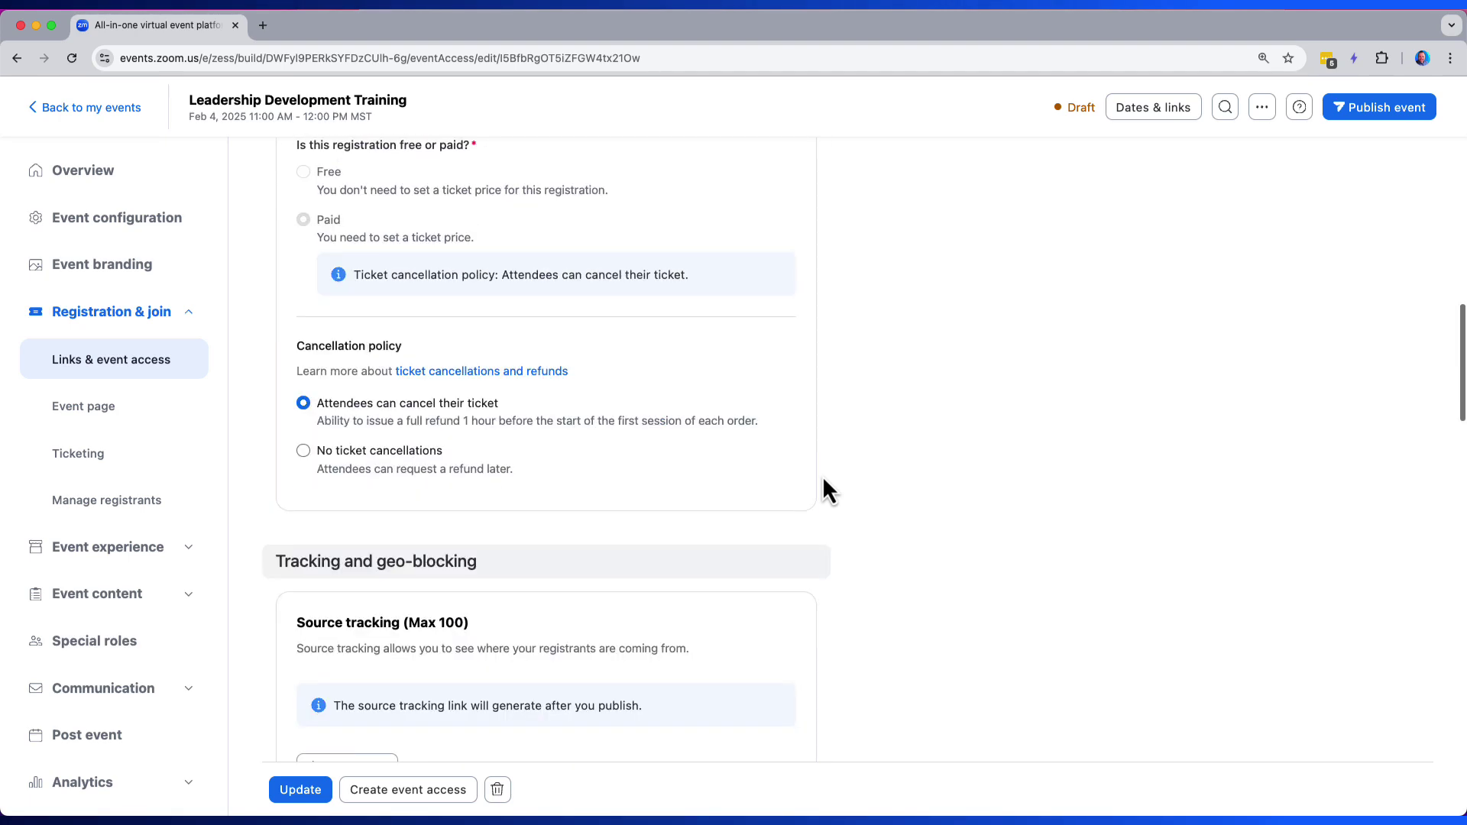
scroll(823, 482, "down", 10)
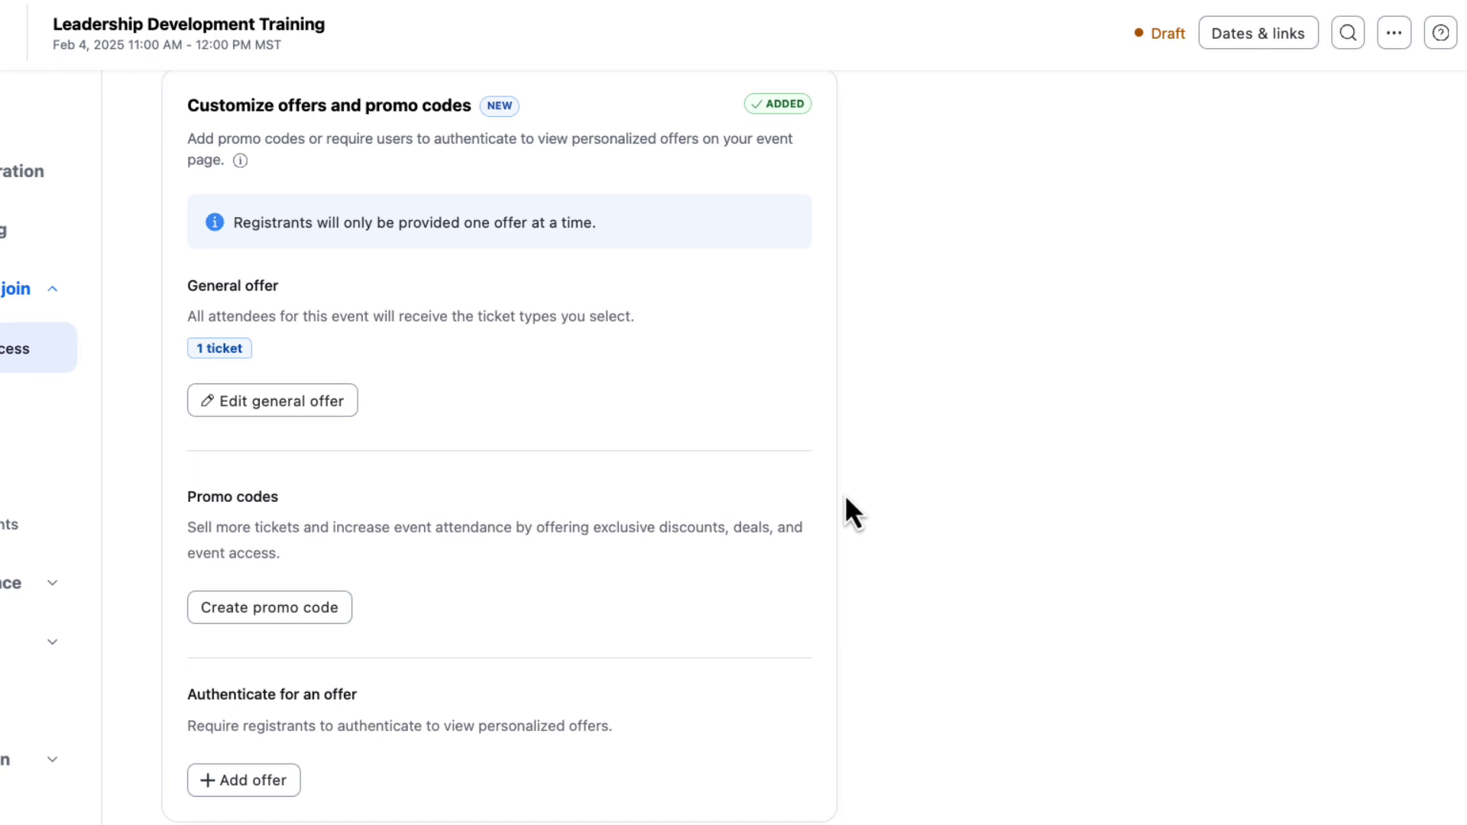
scroll(535, 458, "up", 1)
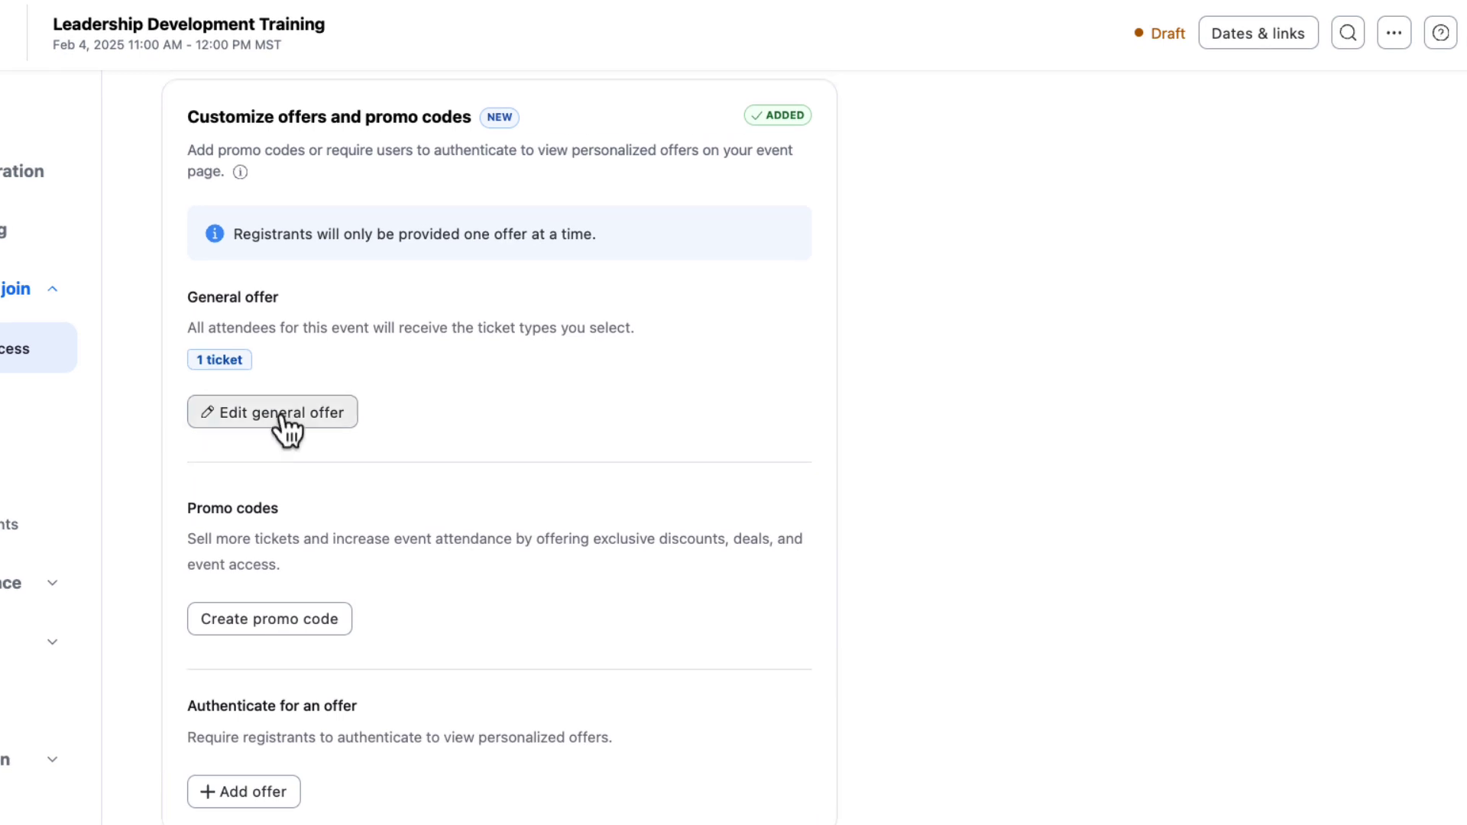
left_click(280, 417)
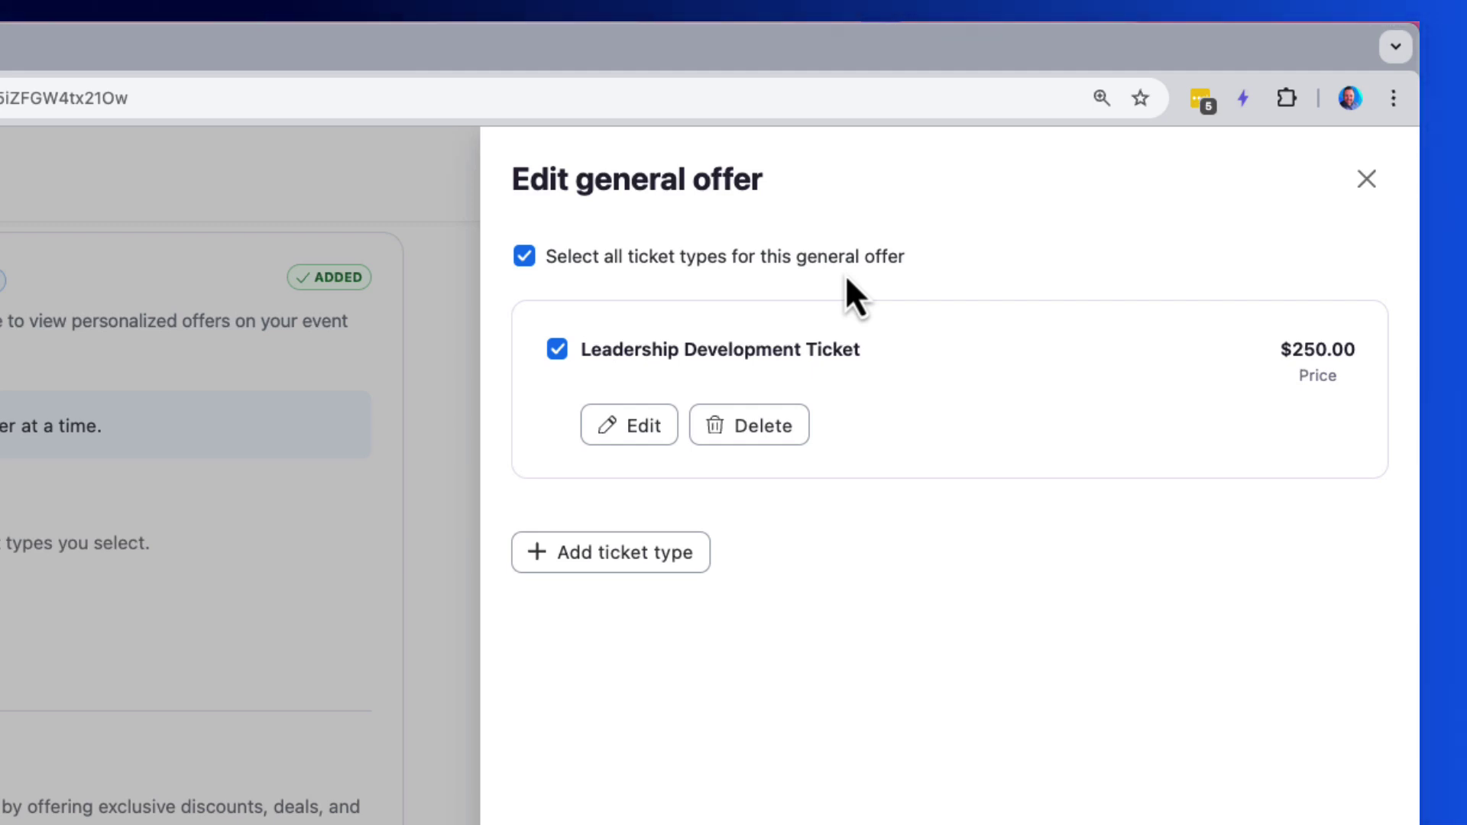
- Add a $100 On-Demand Access Only ticket and exclude it from the general offer
left_click(648, 569)
left_click(895, 451)
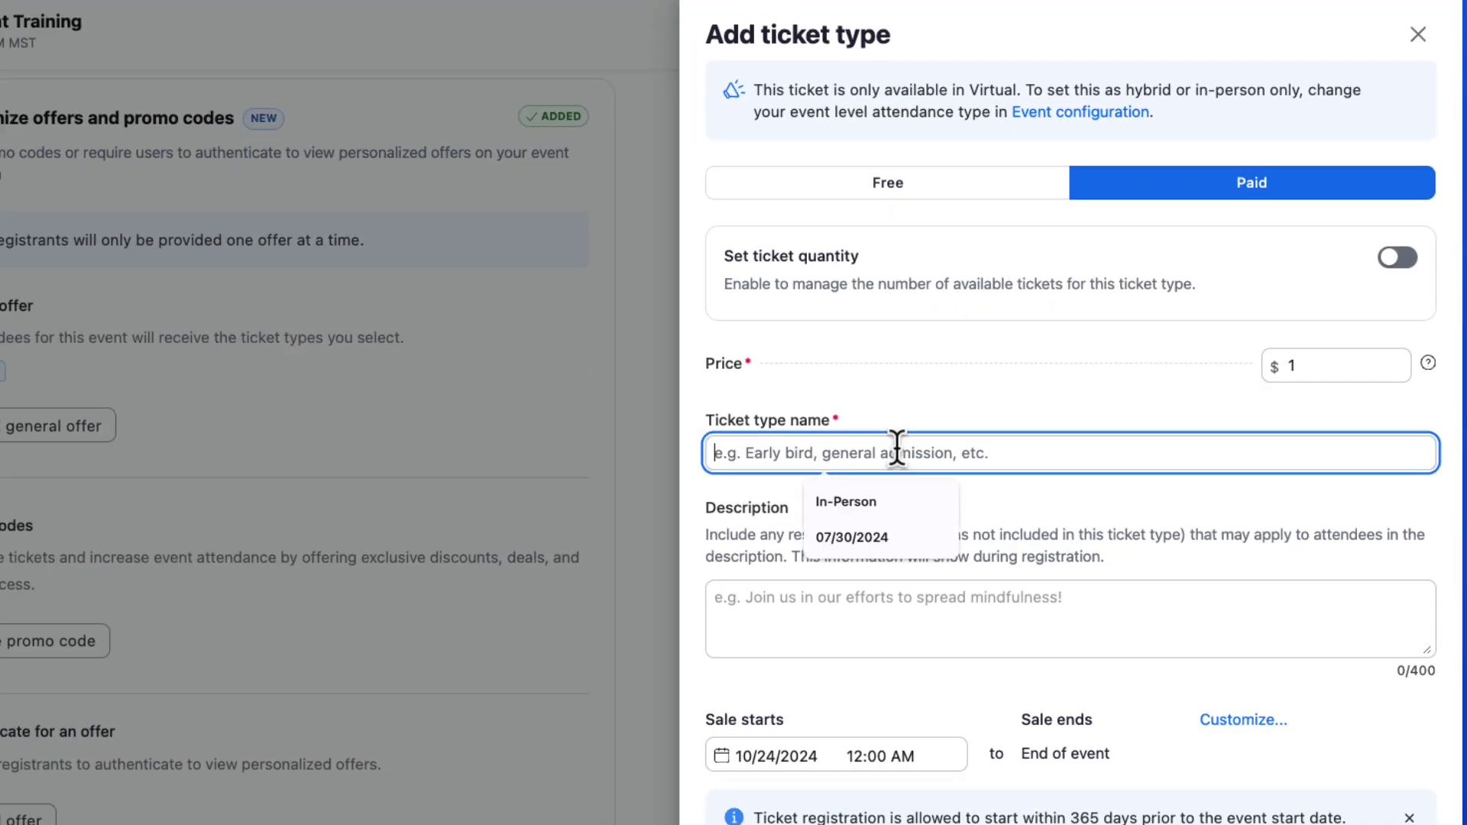
type("On-Deman")
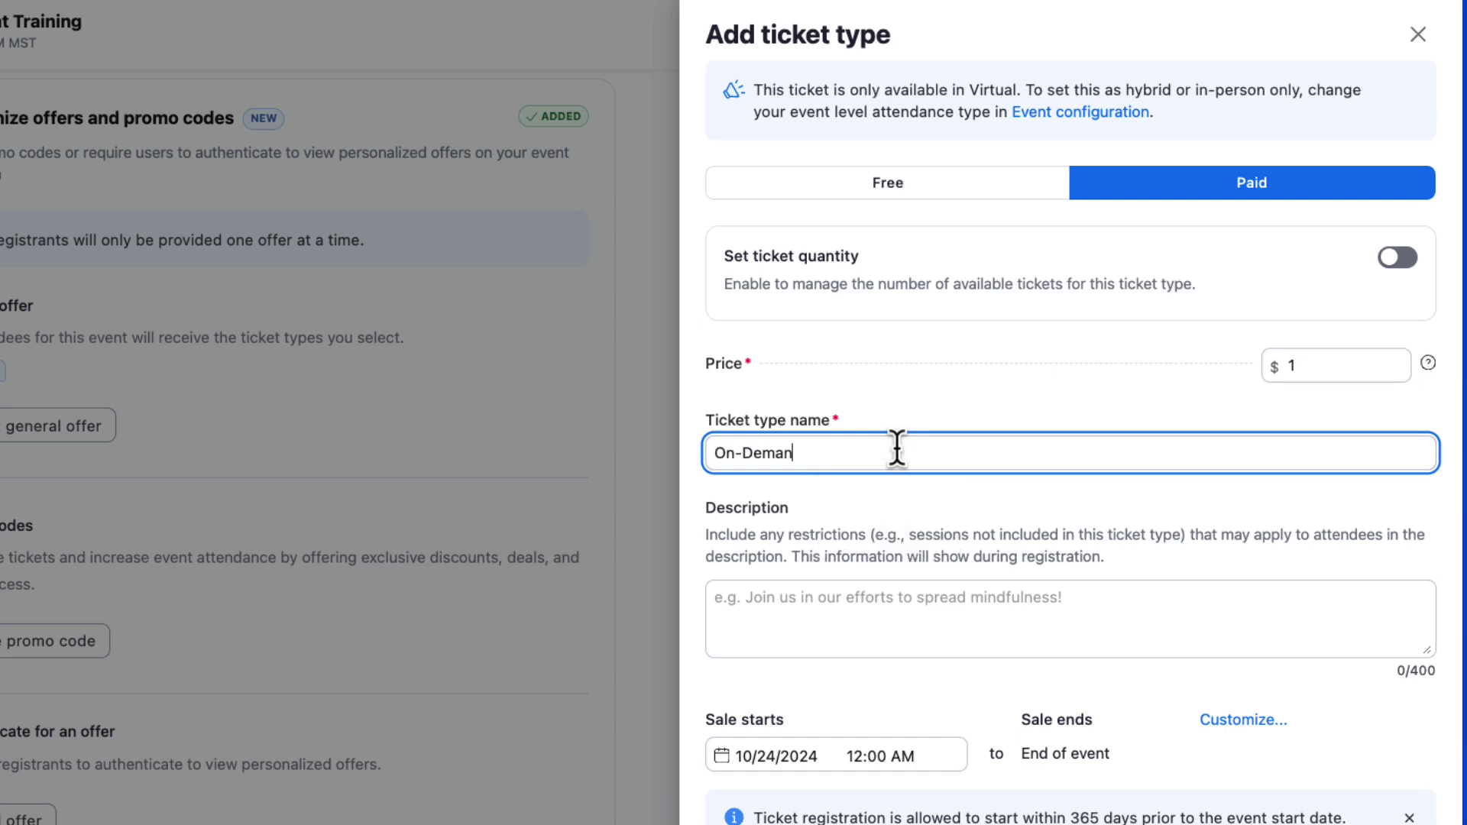
type("d Access Only")
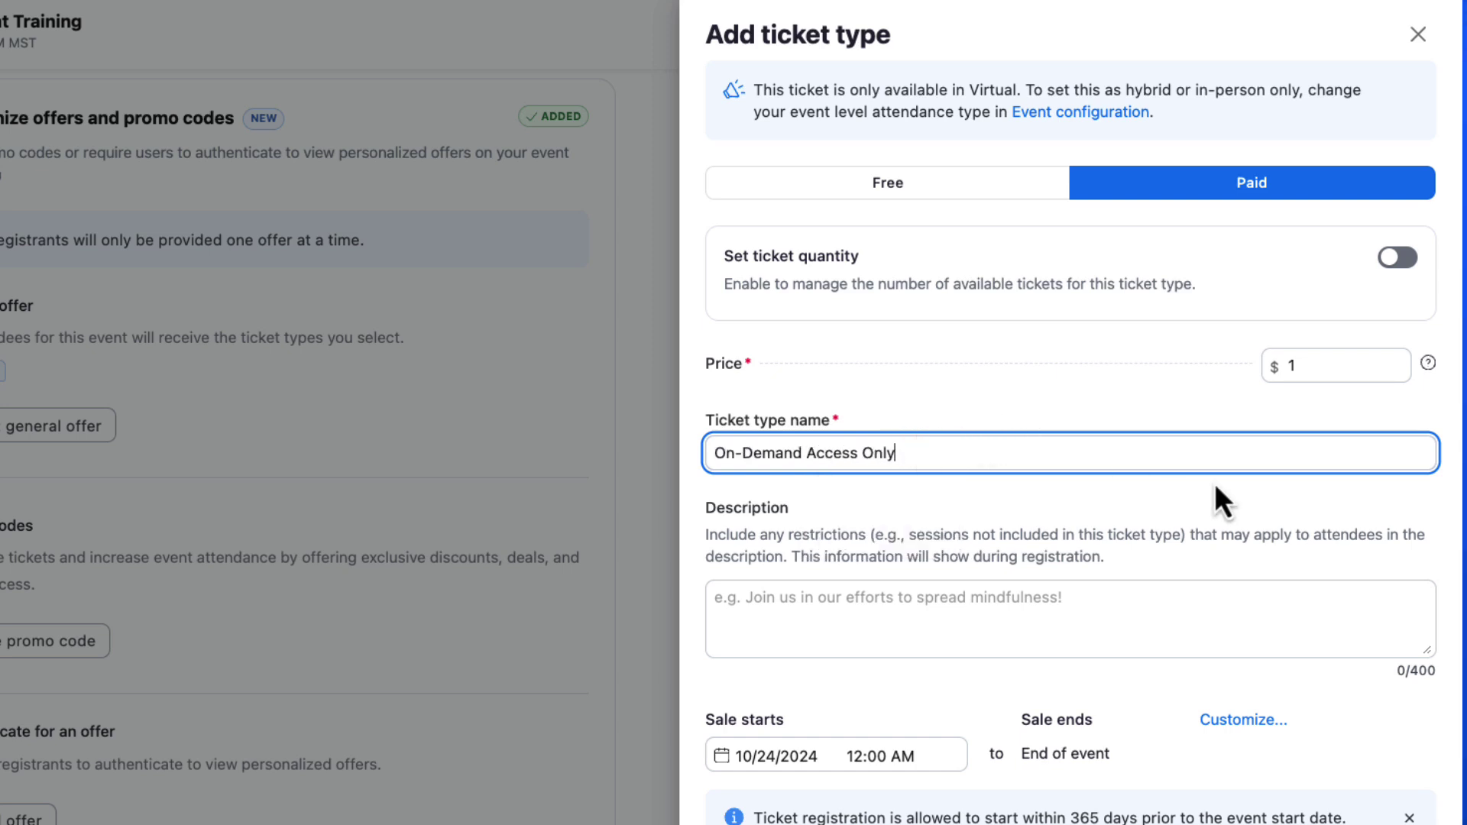
left_click(1323, 372)
type("00")
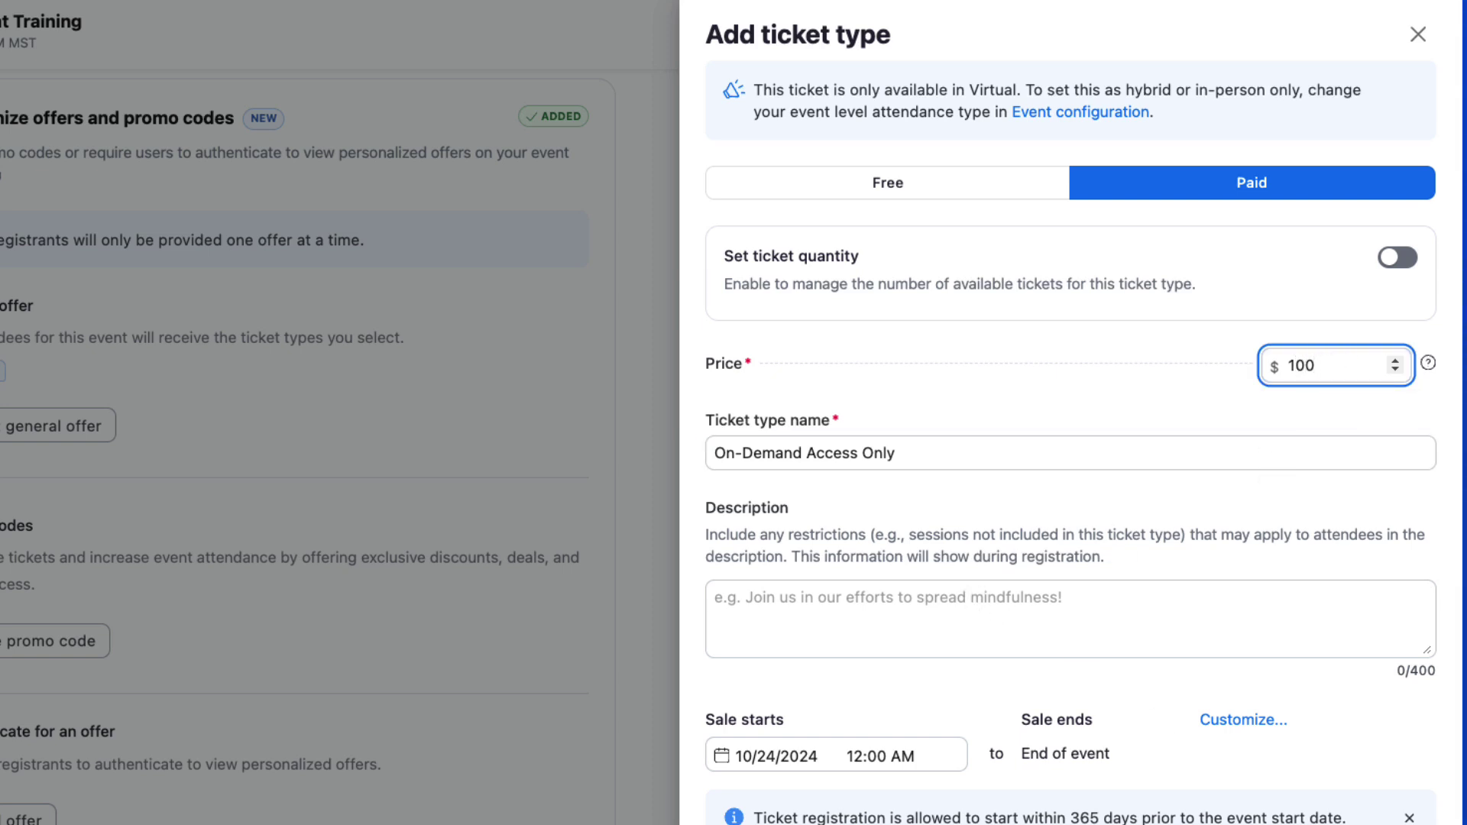
key("Return")
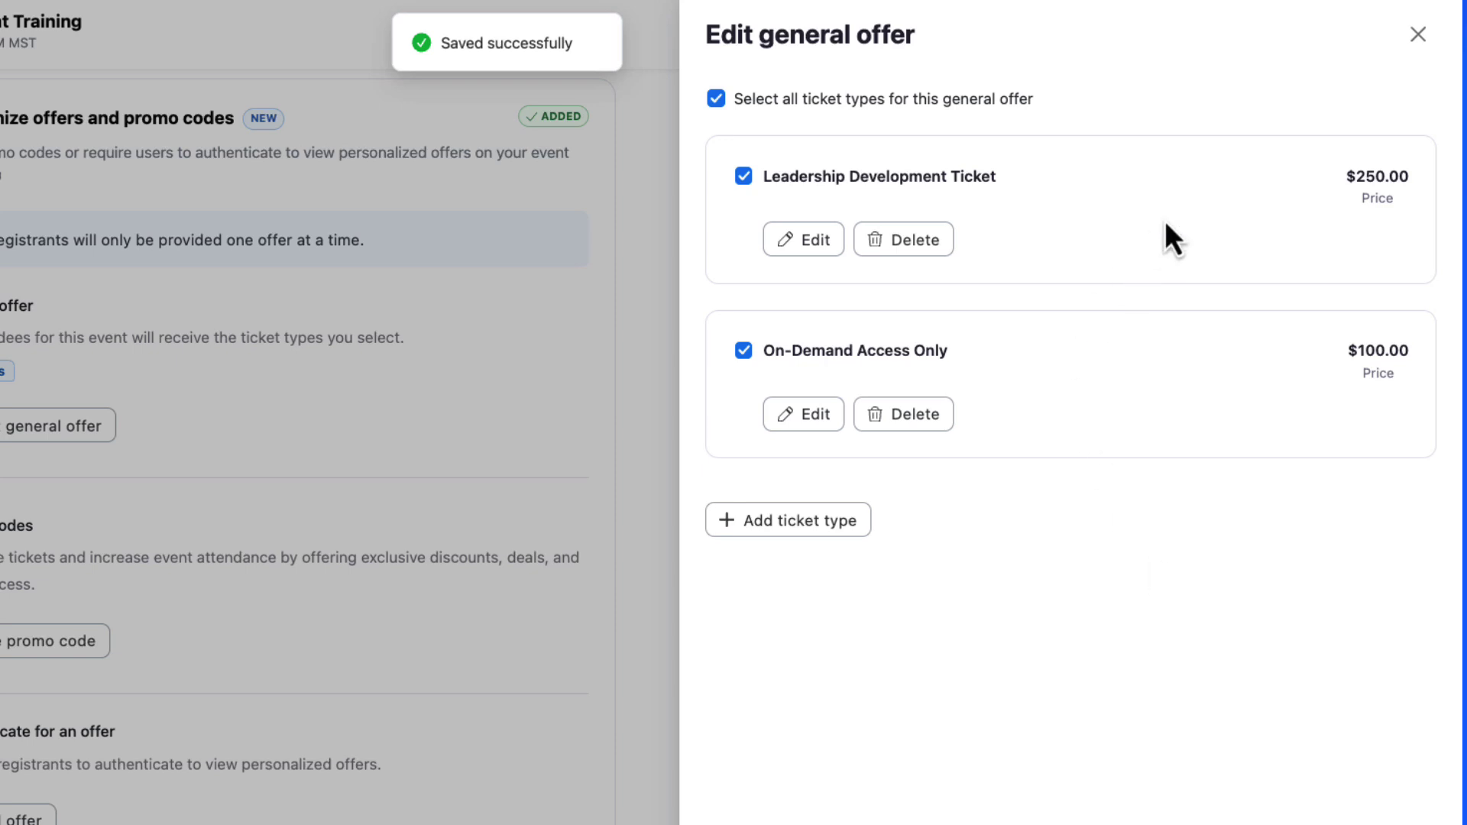
left_click(744, 350)
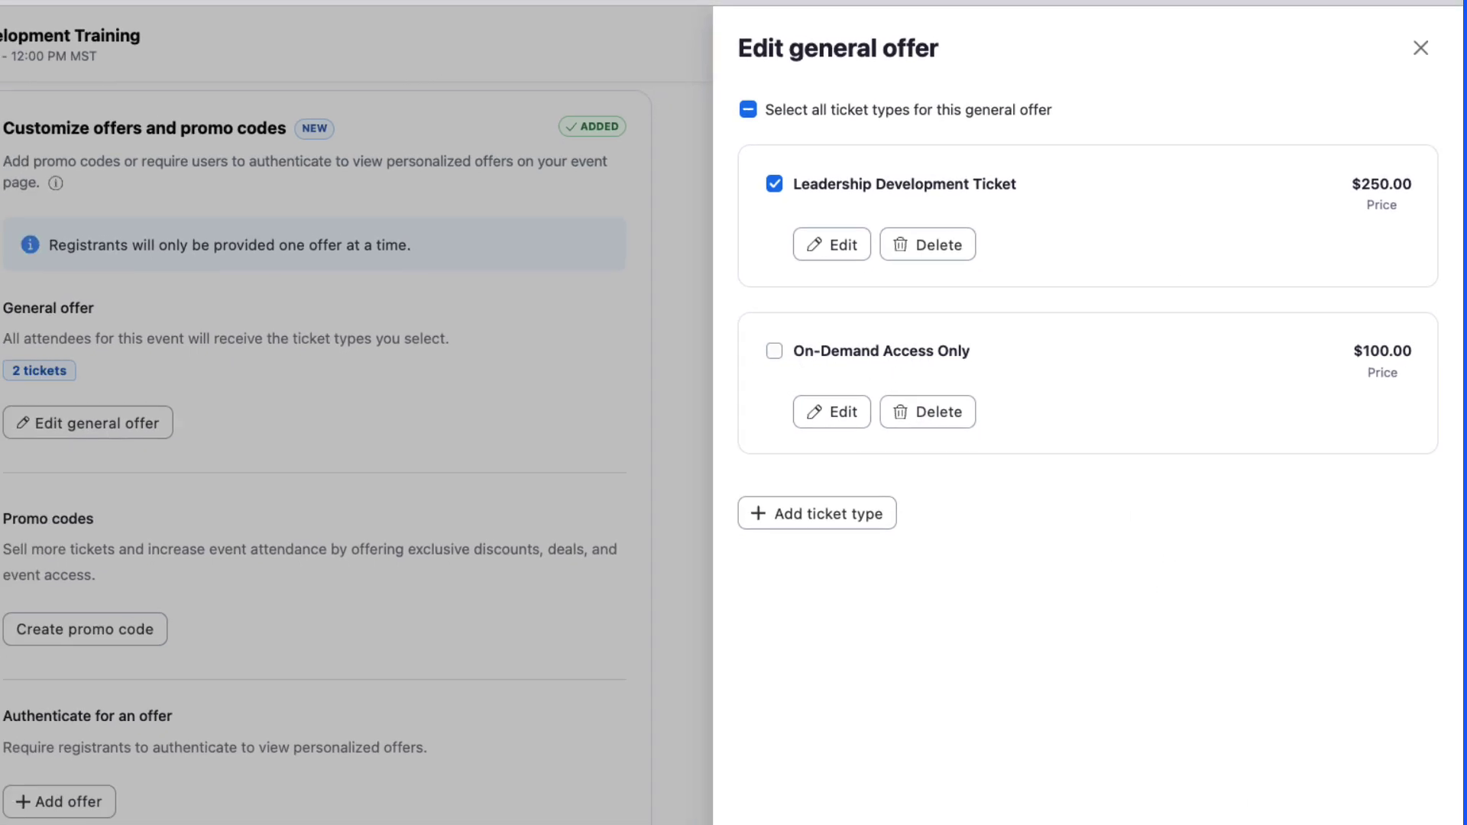
left_click(1341, 804)
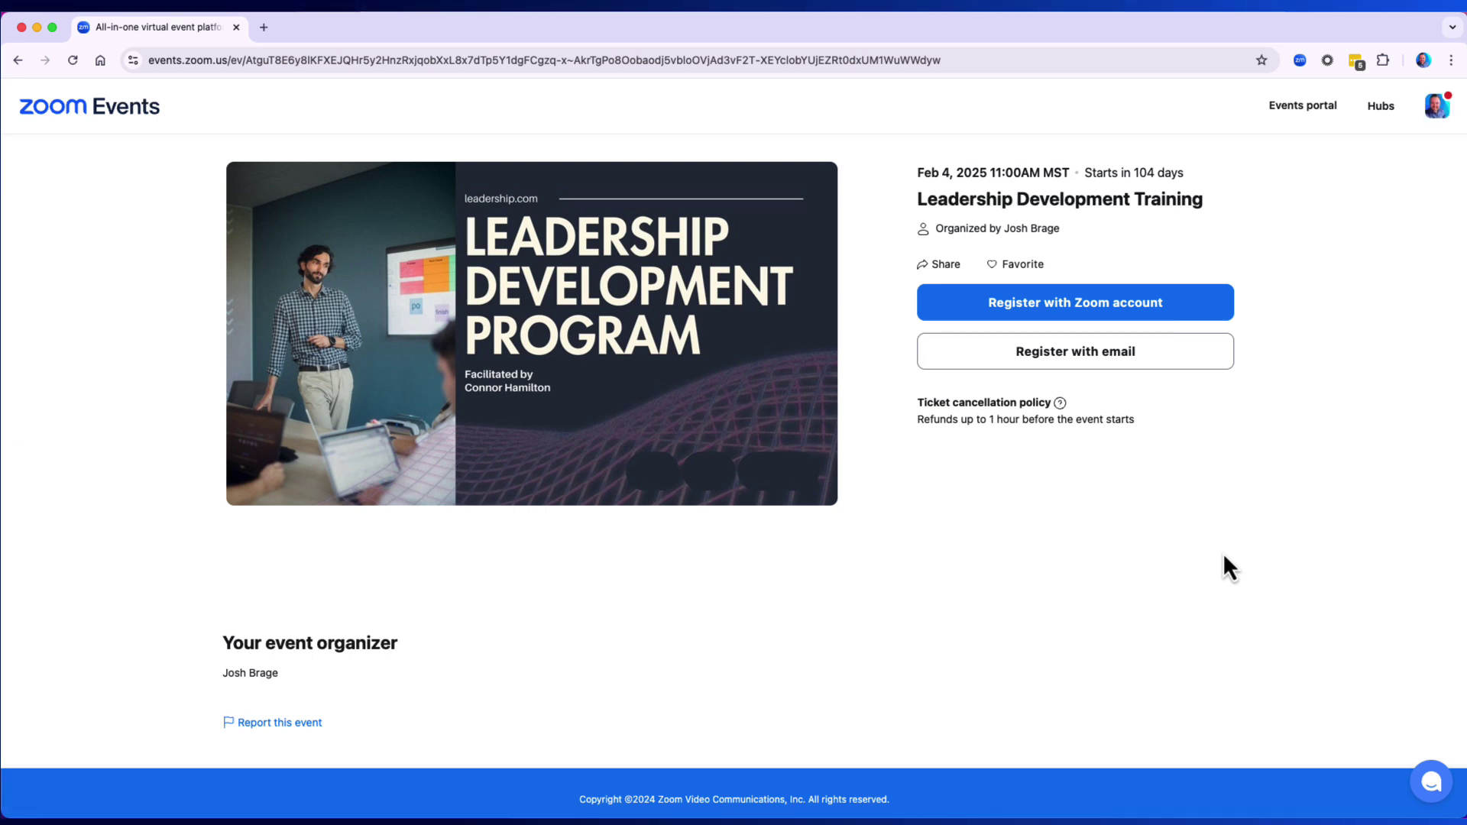
- Confirm registrants can only choose the Leadership Development Ticket, then go to promo codes
left_click(1169, 317)
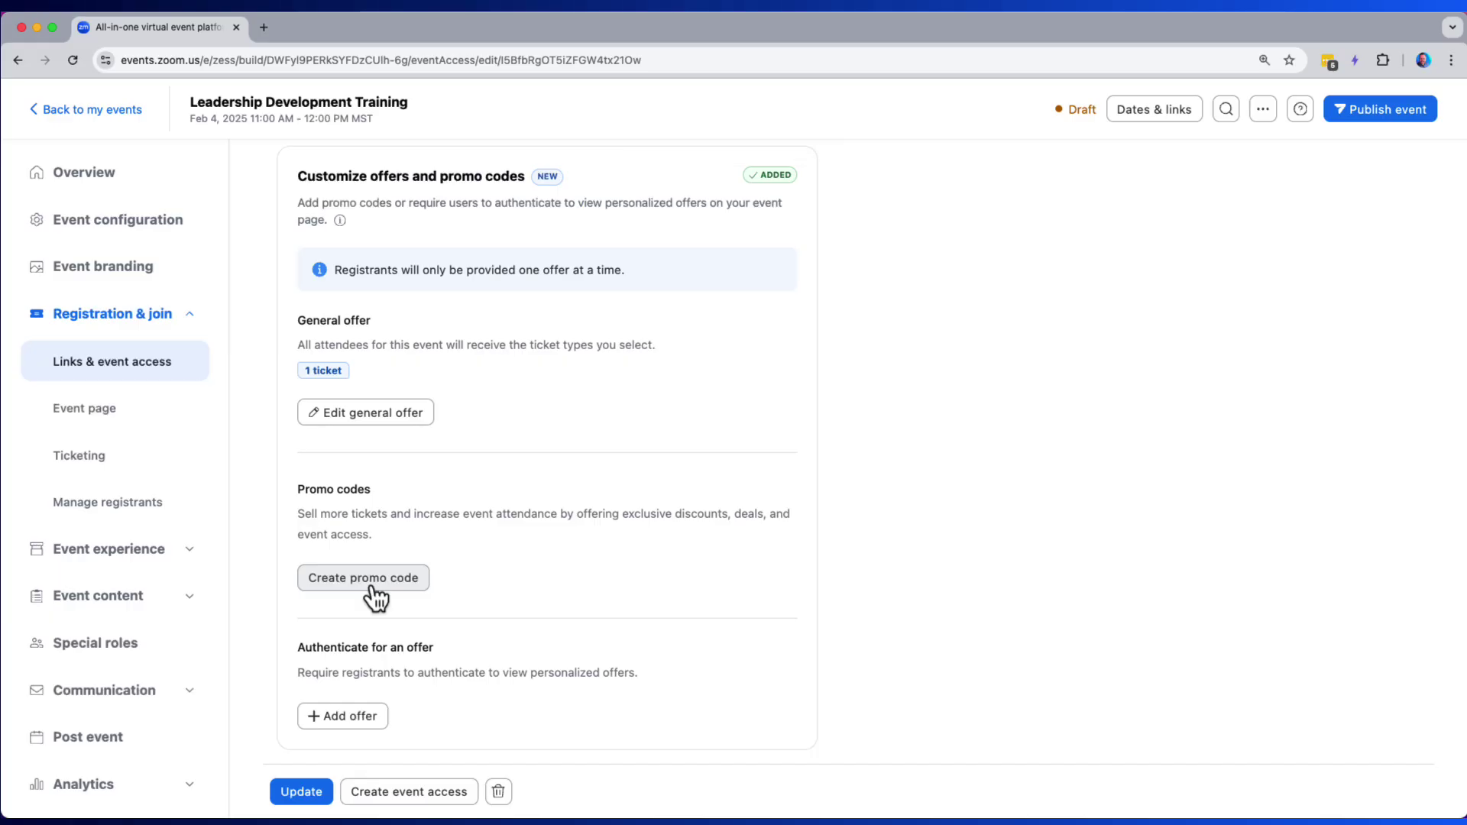
left_click(363, 578)
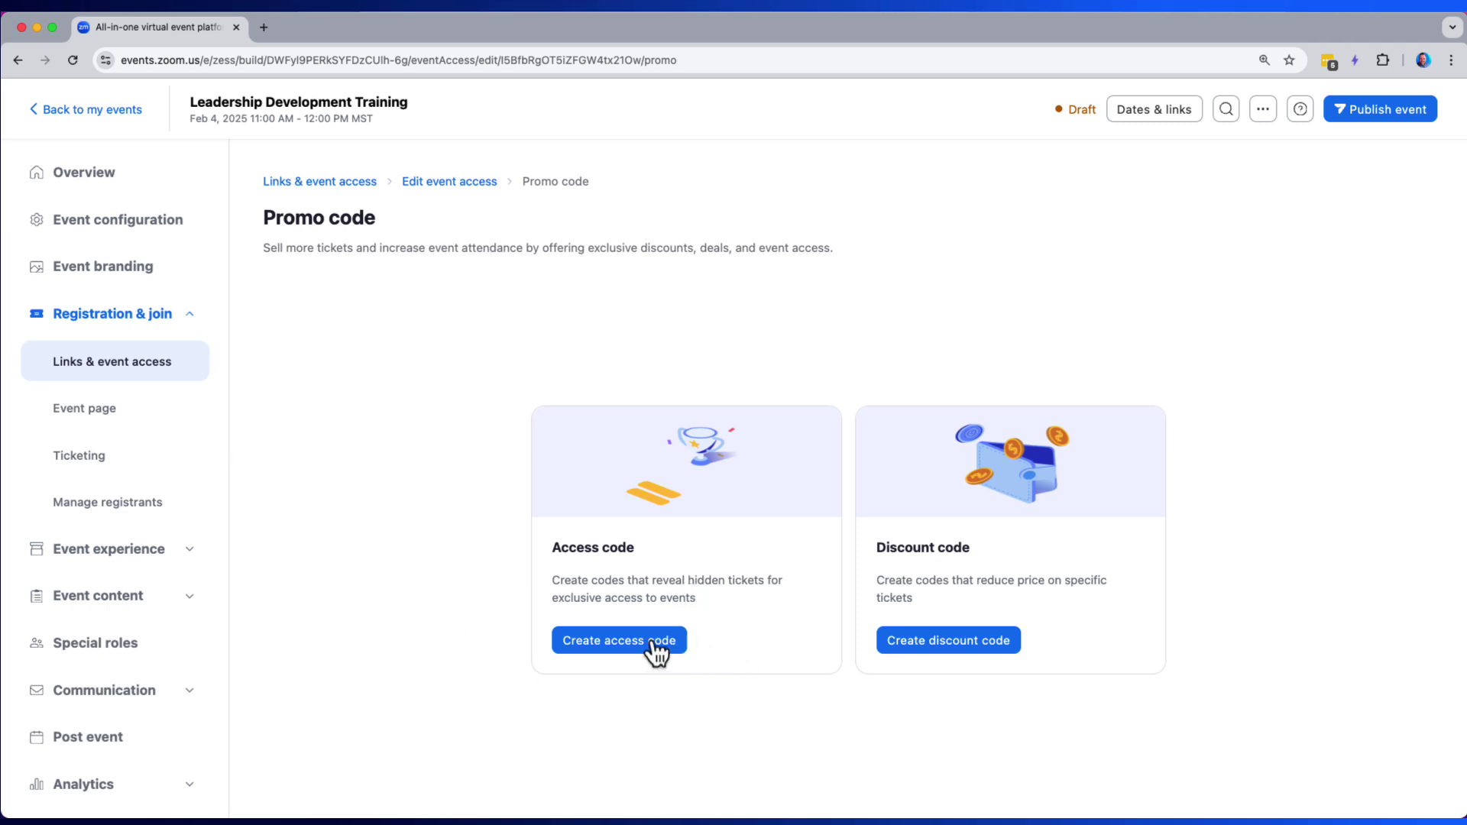
- Start a new discount code named earlybird for 25% off
left_click(946, 642)
left_click(924, 166)
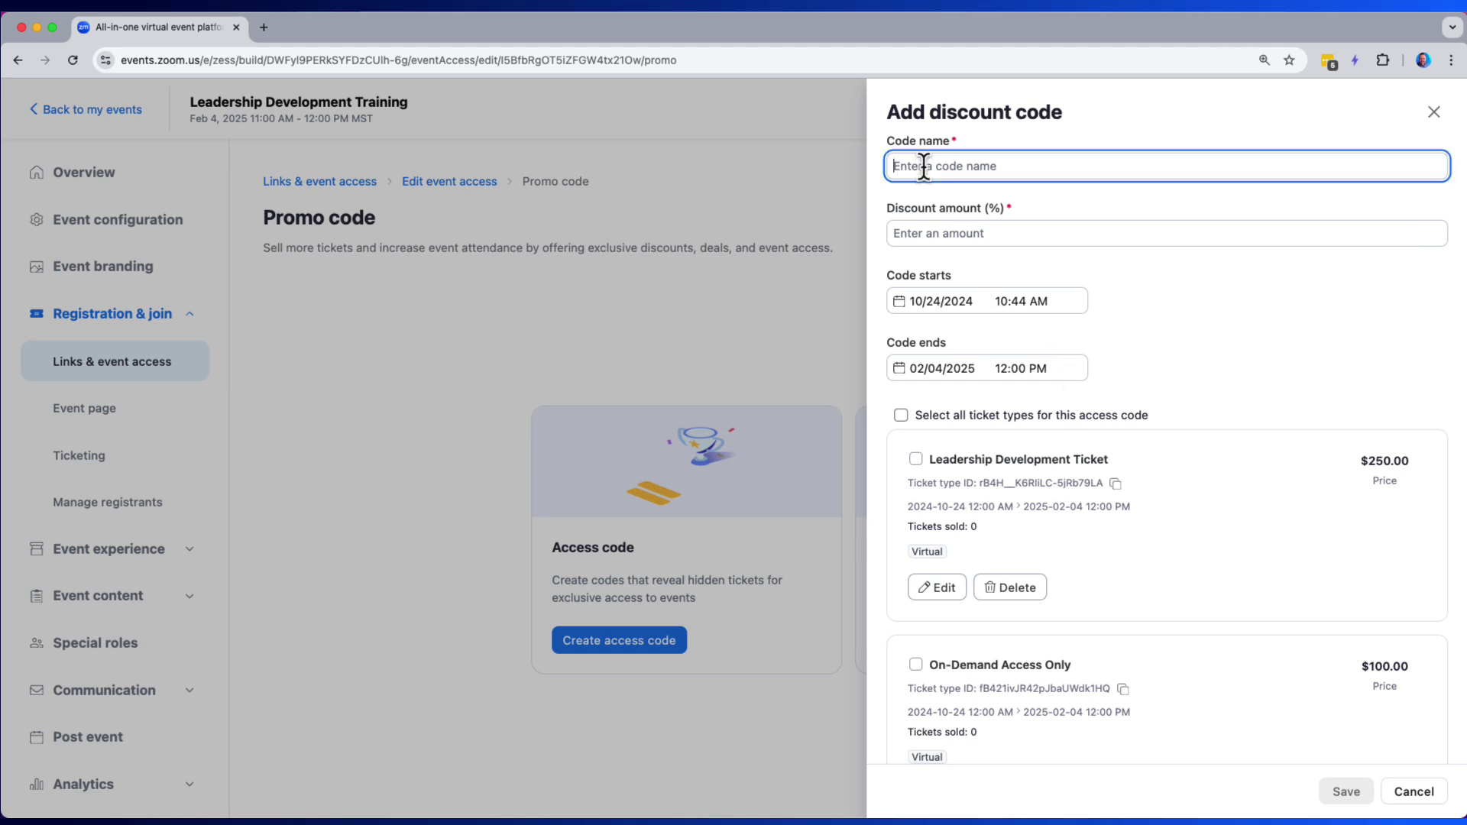
type("earlybird")
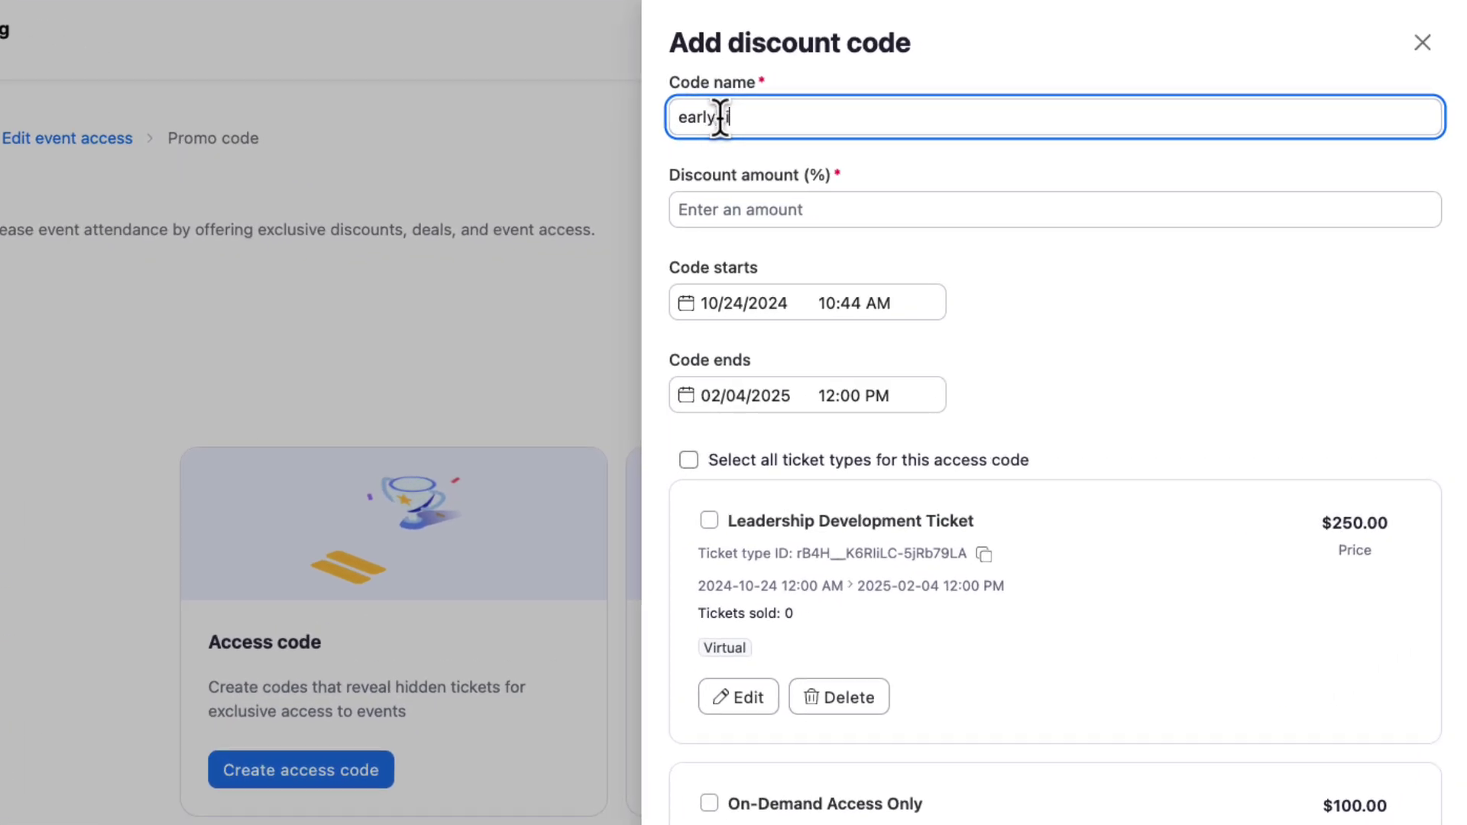
key("Tab")
type("25")
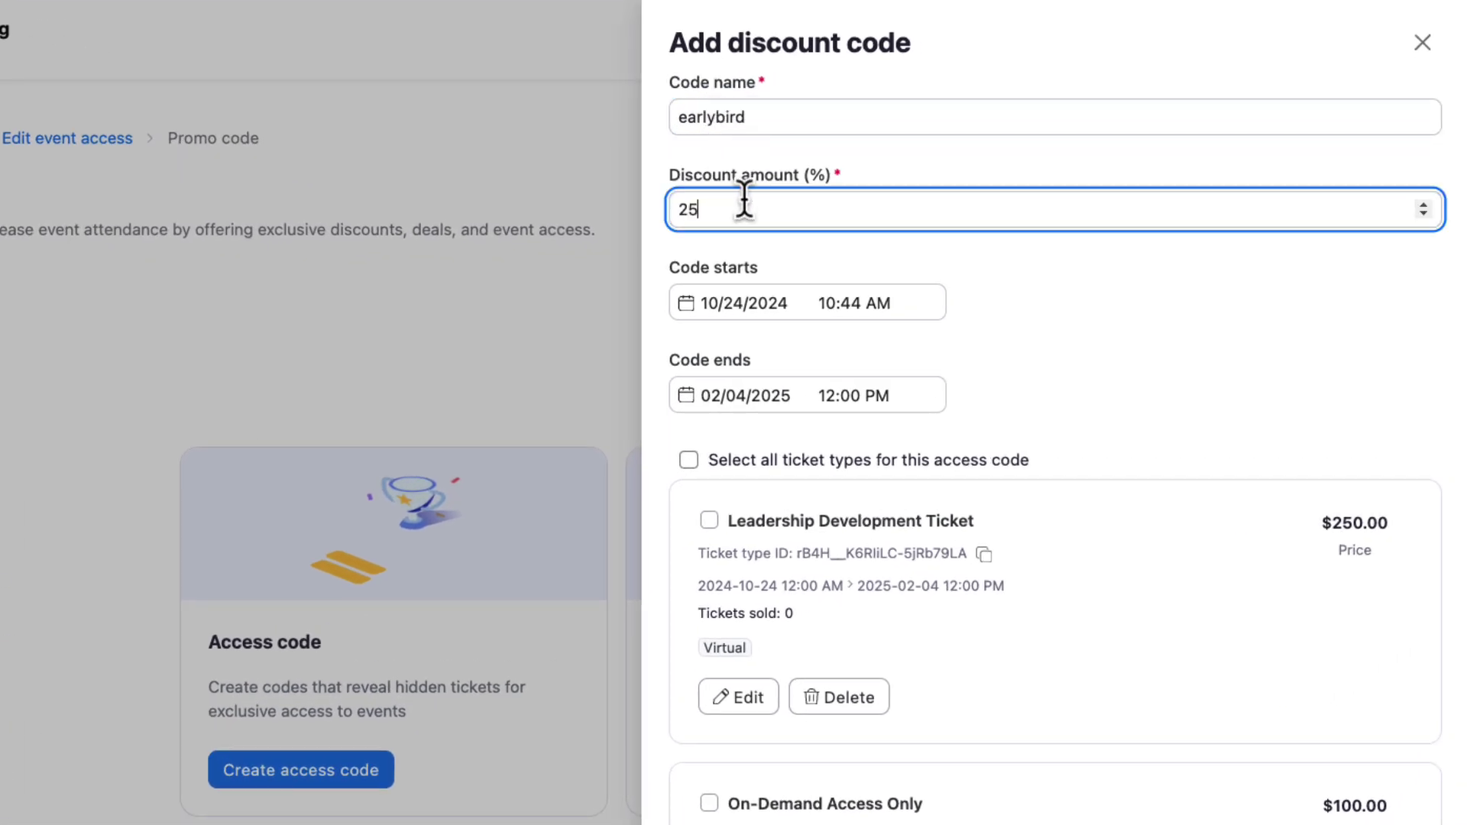
- Set earlybird to end 10/31/2024, apply it to the Leadership Development Ticket, and create it
left_click(747, 399)
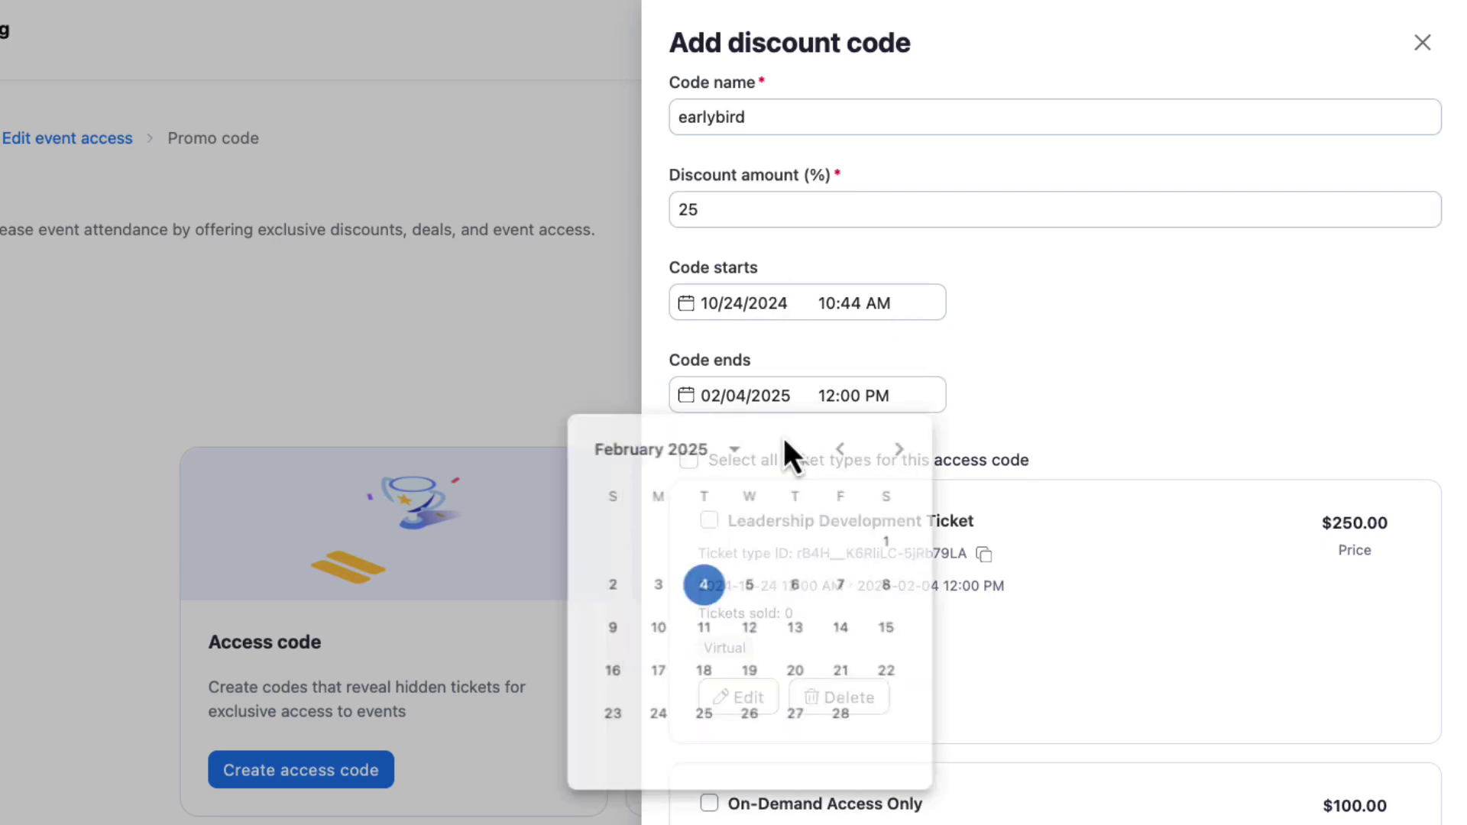
left_click(842, 453)
left_click(842, 452)
left_click(841, 452)
left_click(841, 452)
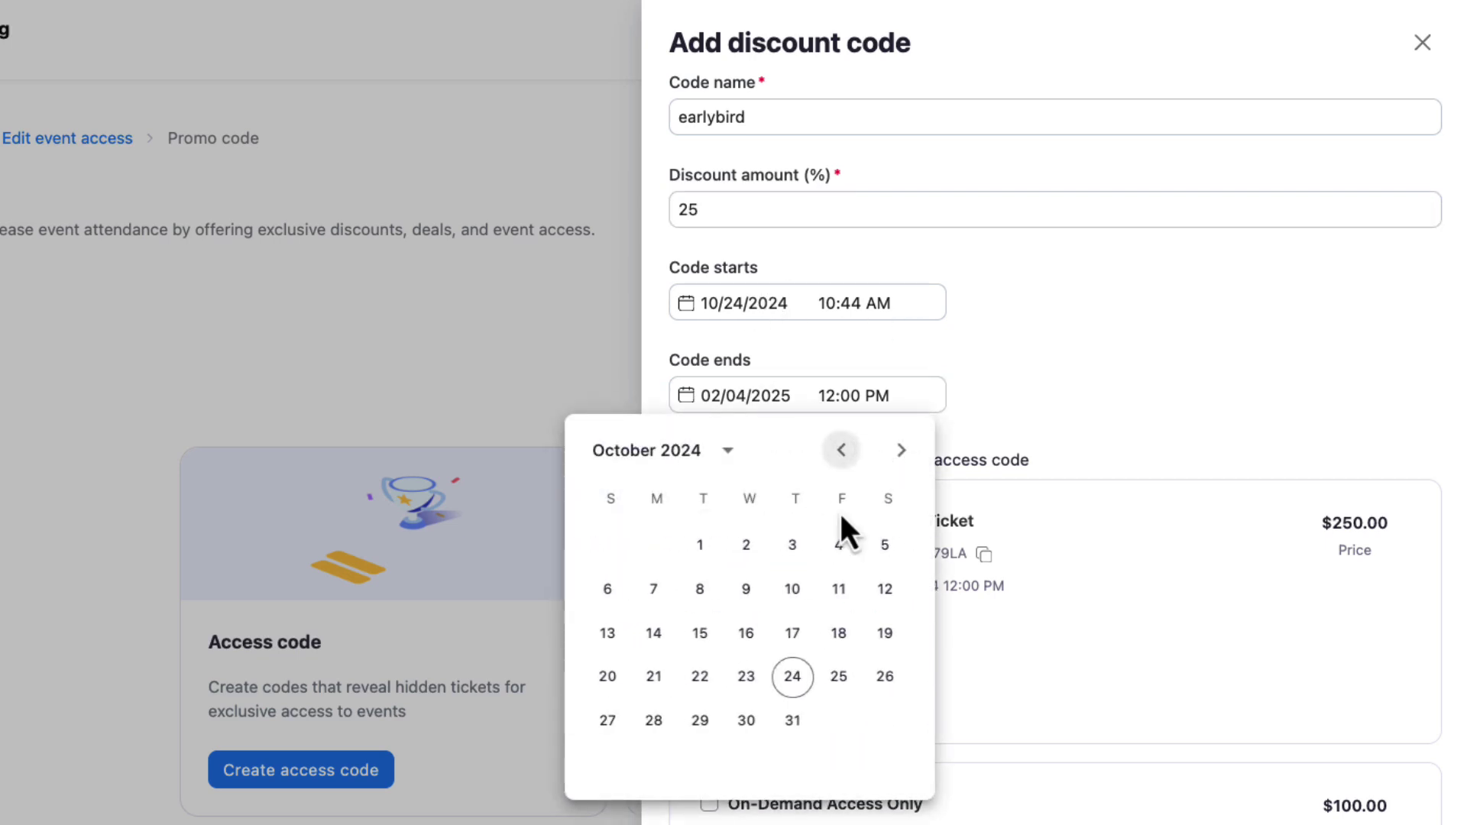
left_click(804, 733)
left_click(710, 521)
left_click(1339, 795)
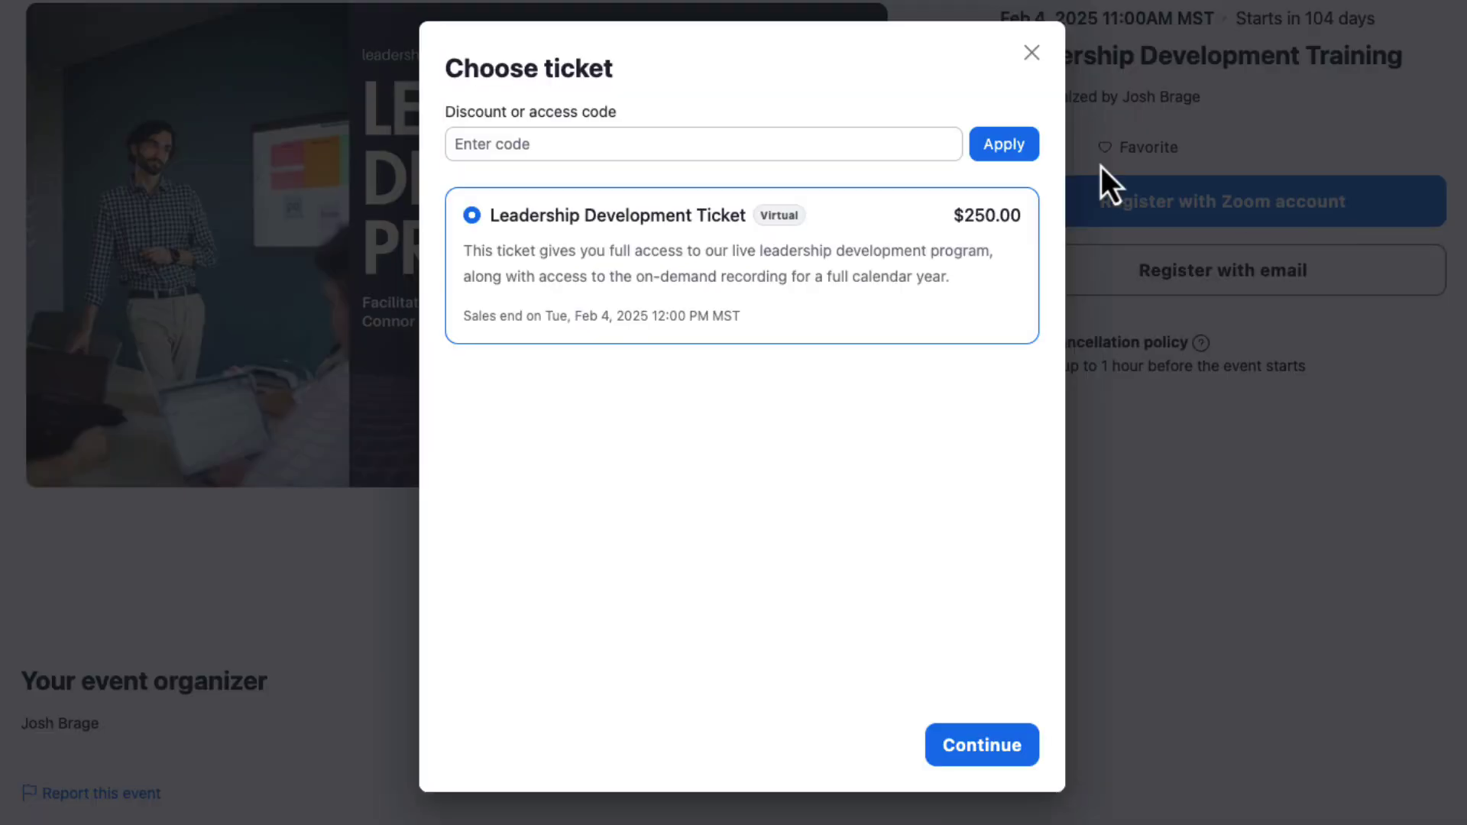
- Apply the earlybird code at checkout, dropping the ticket from $250.00 to $187.50
left_click(890, 137)
type("earlybird")
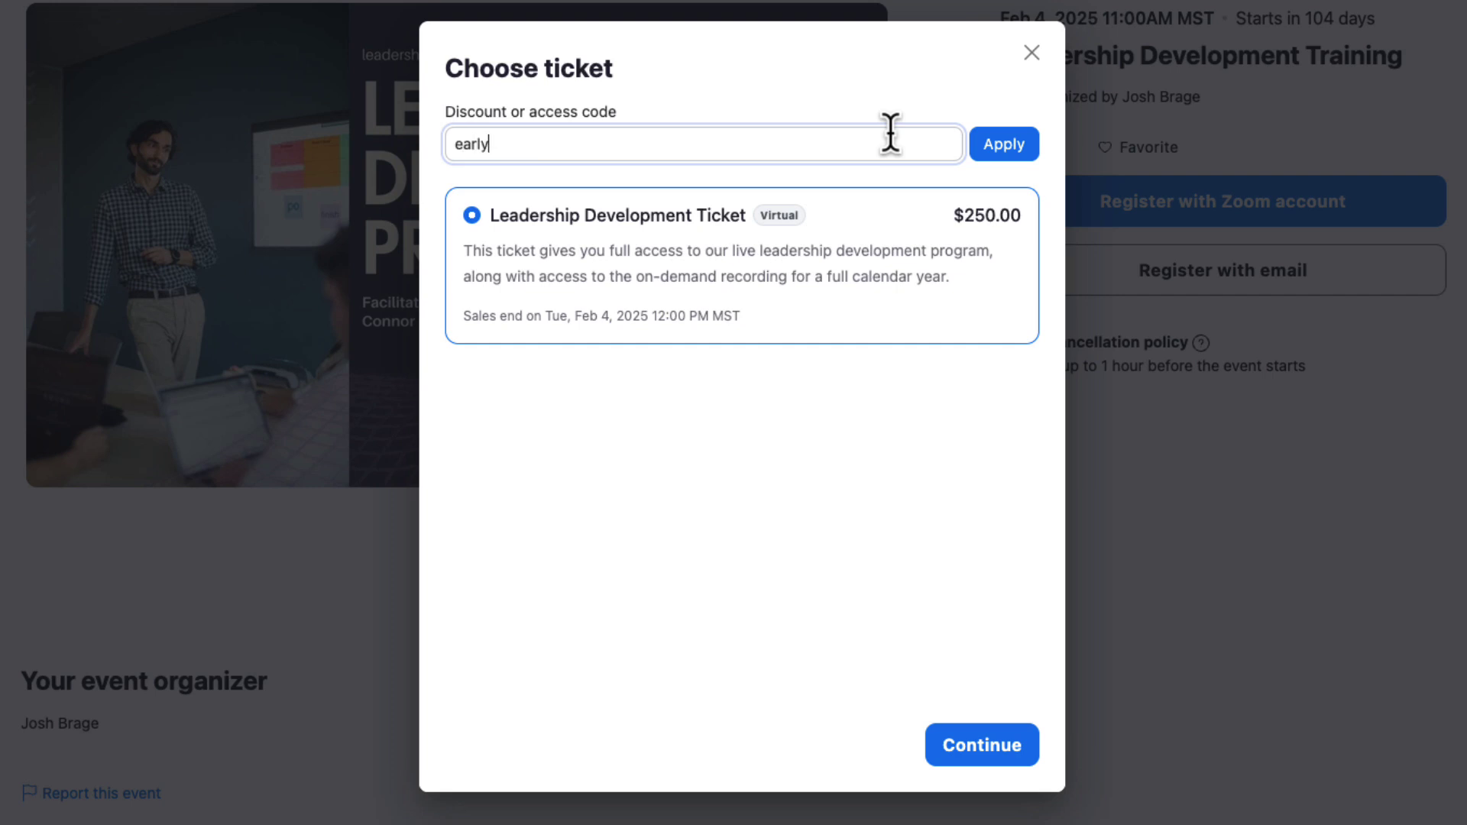
left_click(1025, 153)
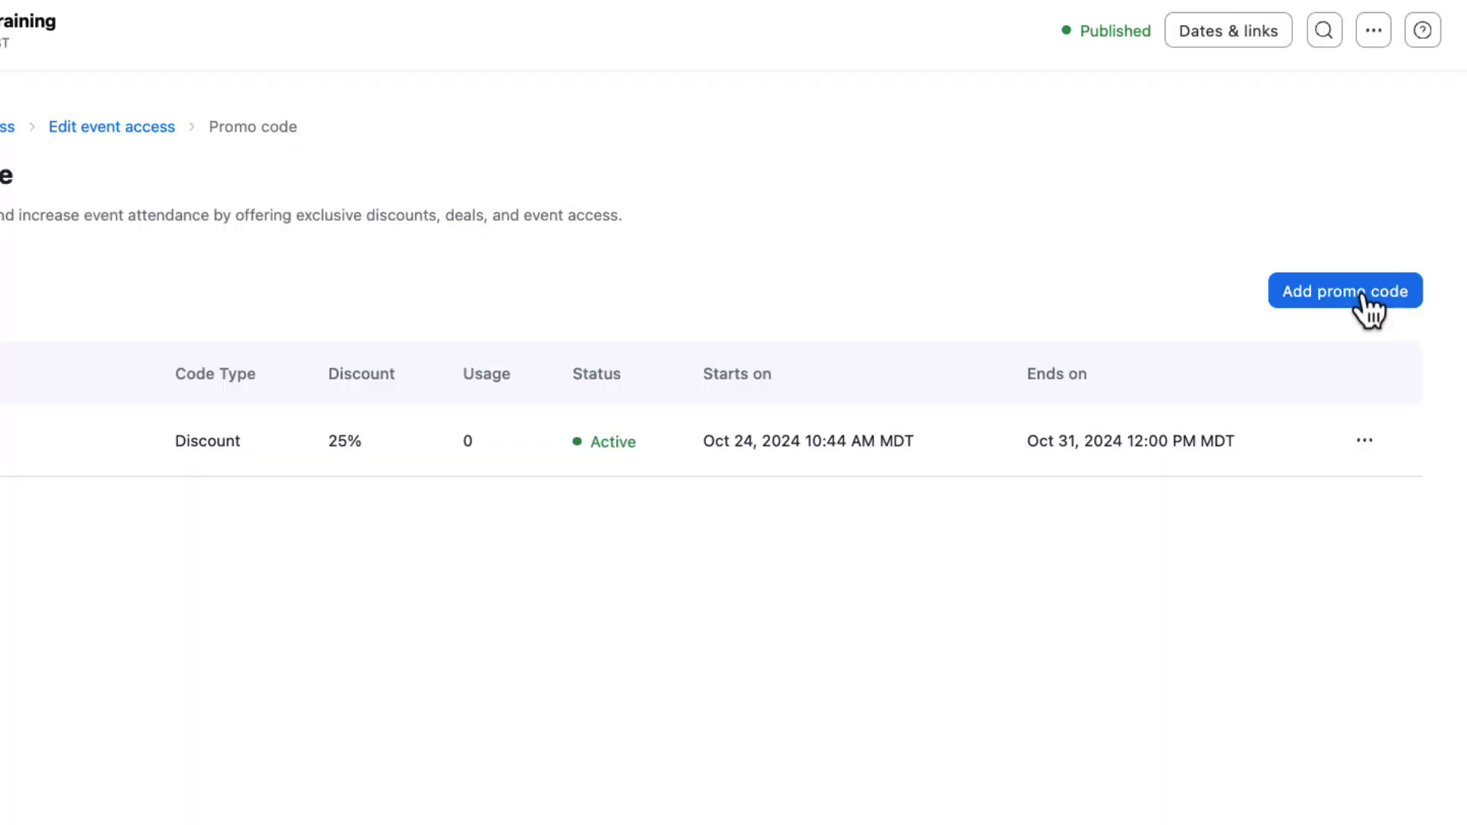
left_click(1362, 298)
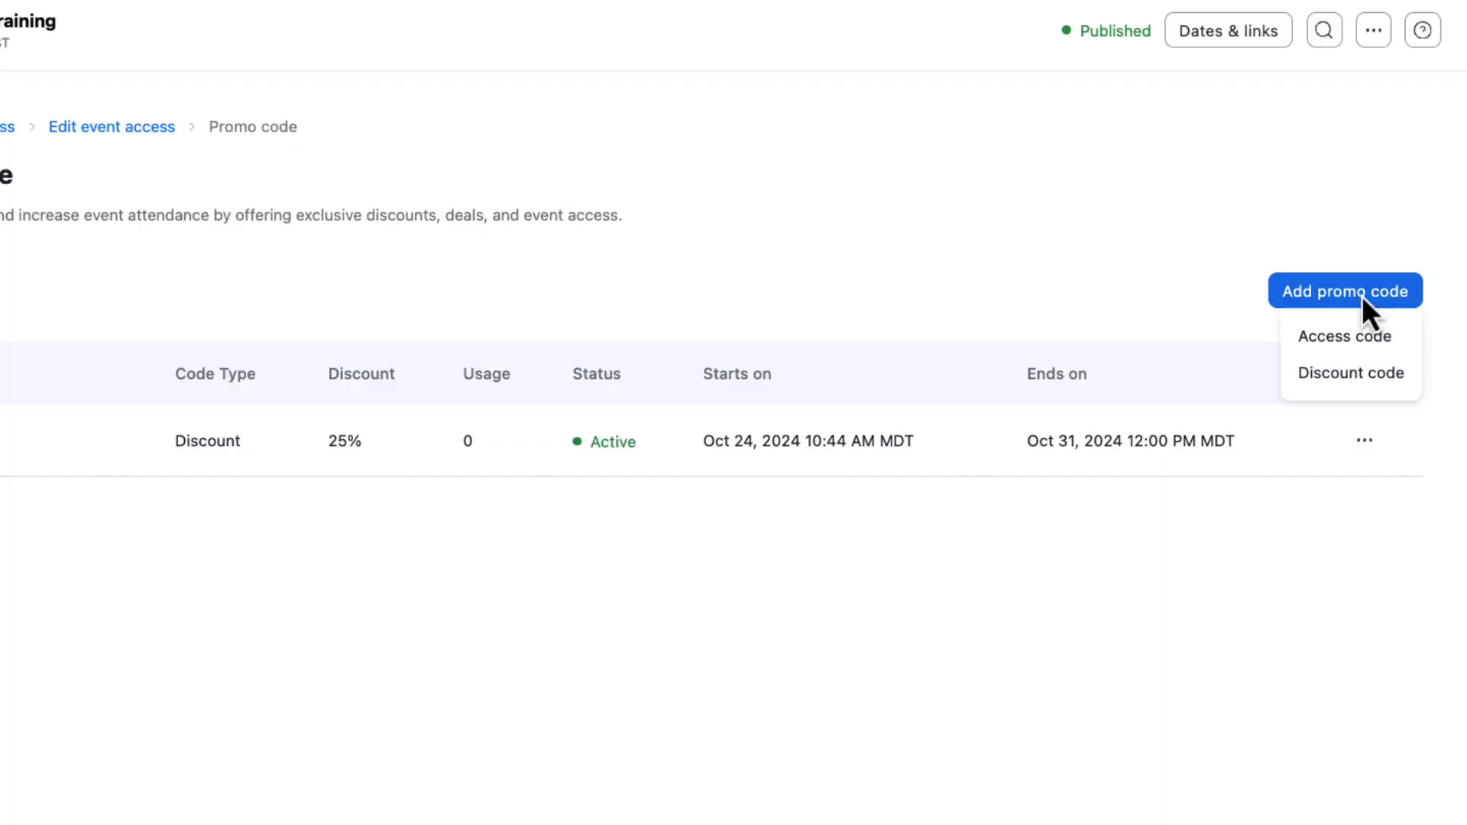
- Create access code 'ondemand' that unlocks only the On-Demand Access Only ticket
left_click(1345, 337)
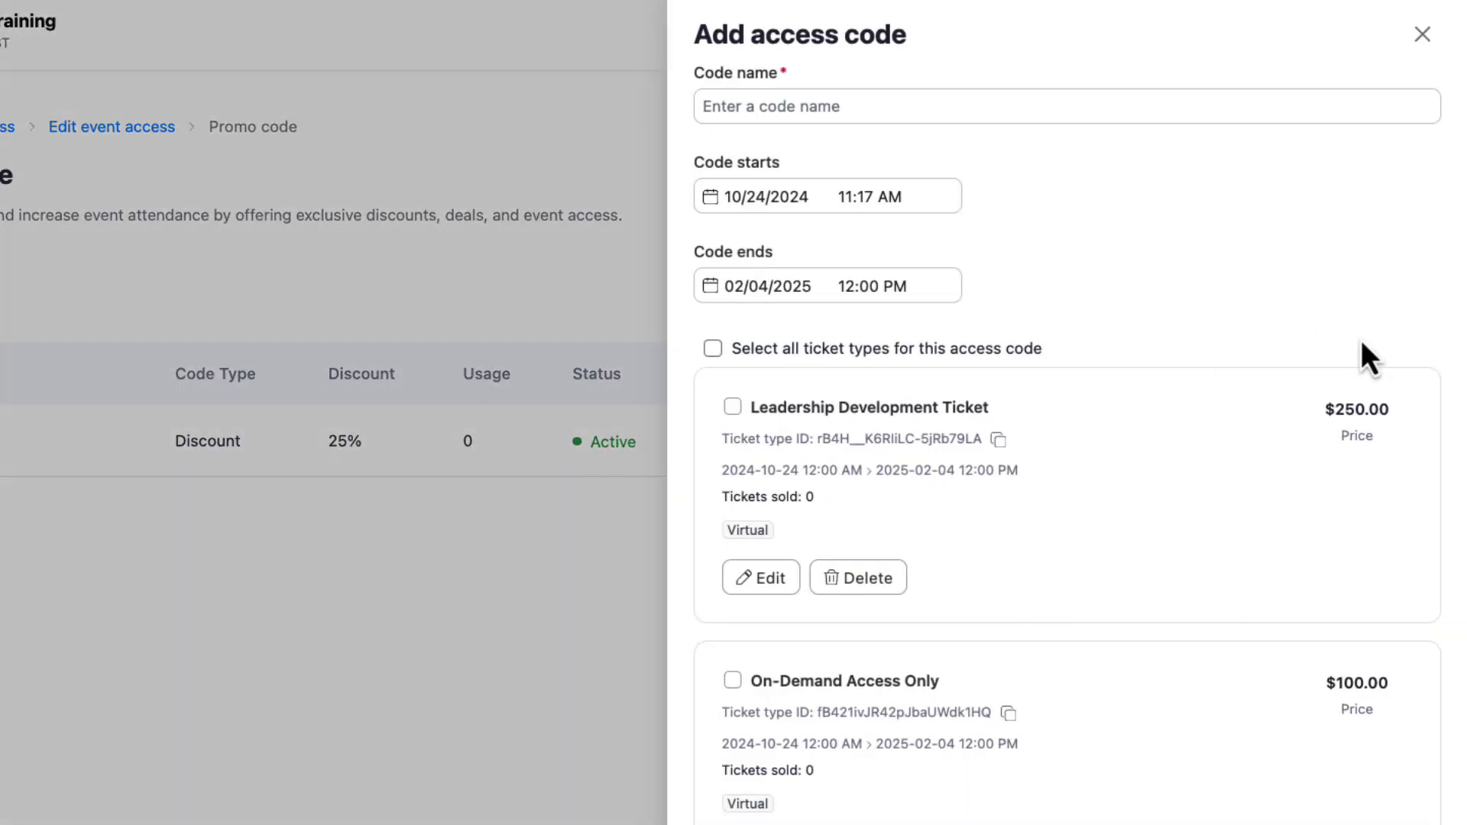
left_click(880, 104)
type("ondemand")
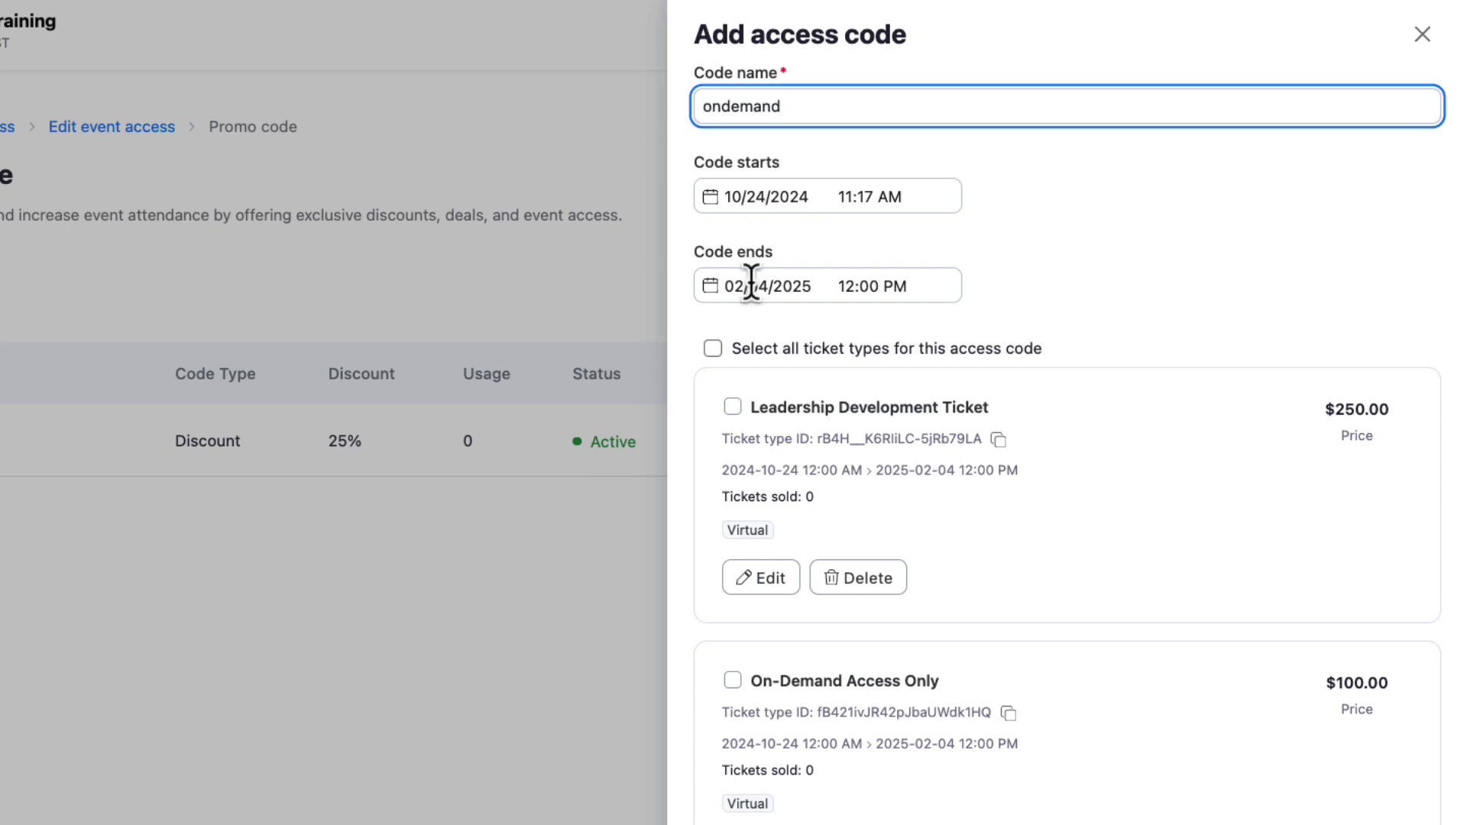
left_click(738, 682)
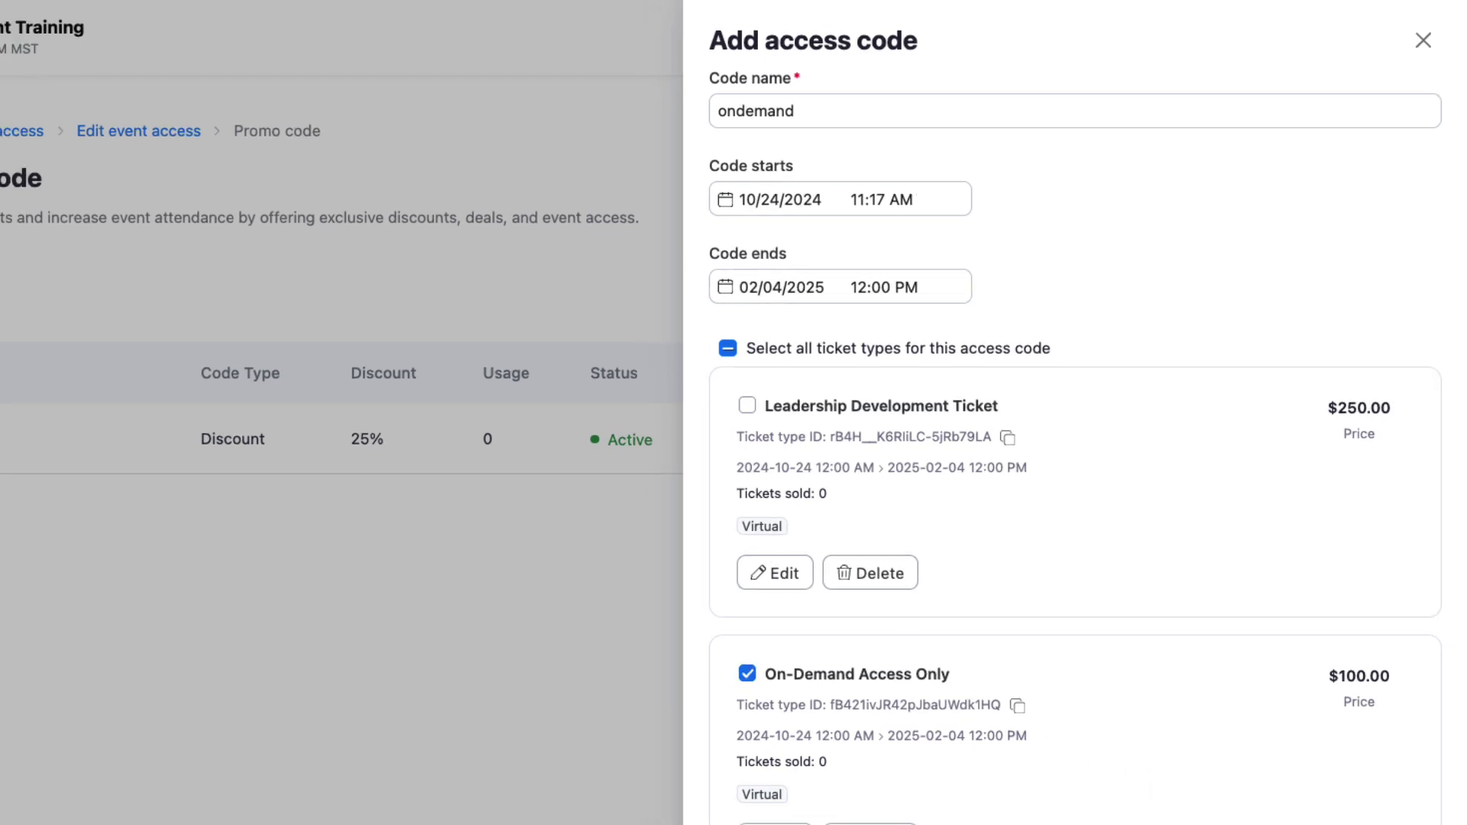
left_click(1360, 804)
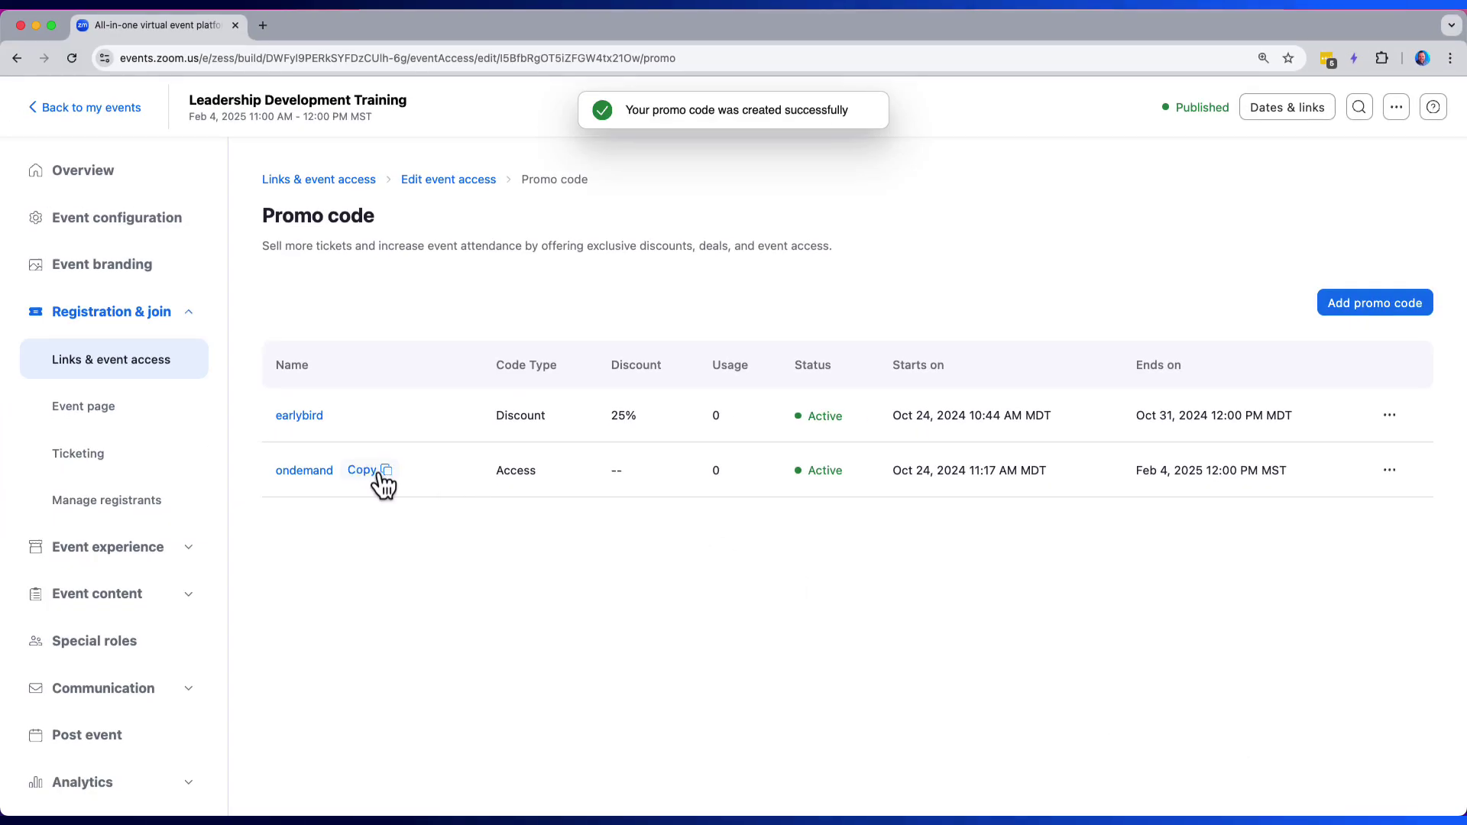
- Copy the ondemand code and apply it at checkout to reveal the $100 ticket
left_click(375, 476)
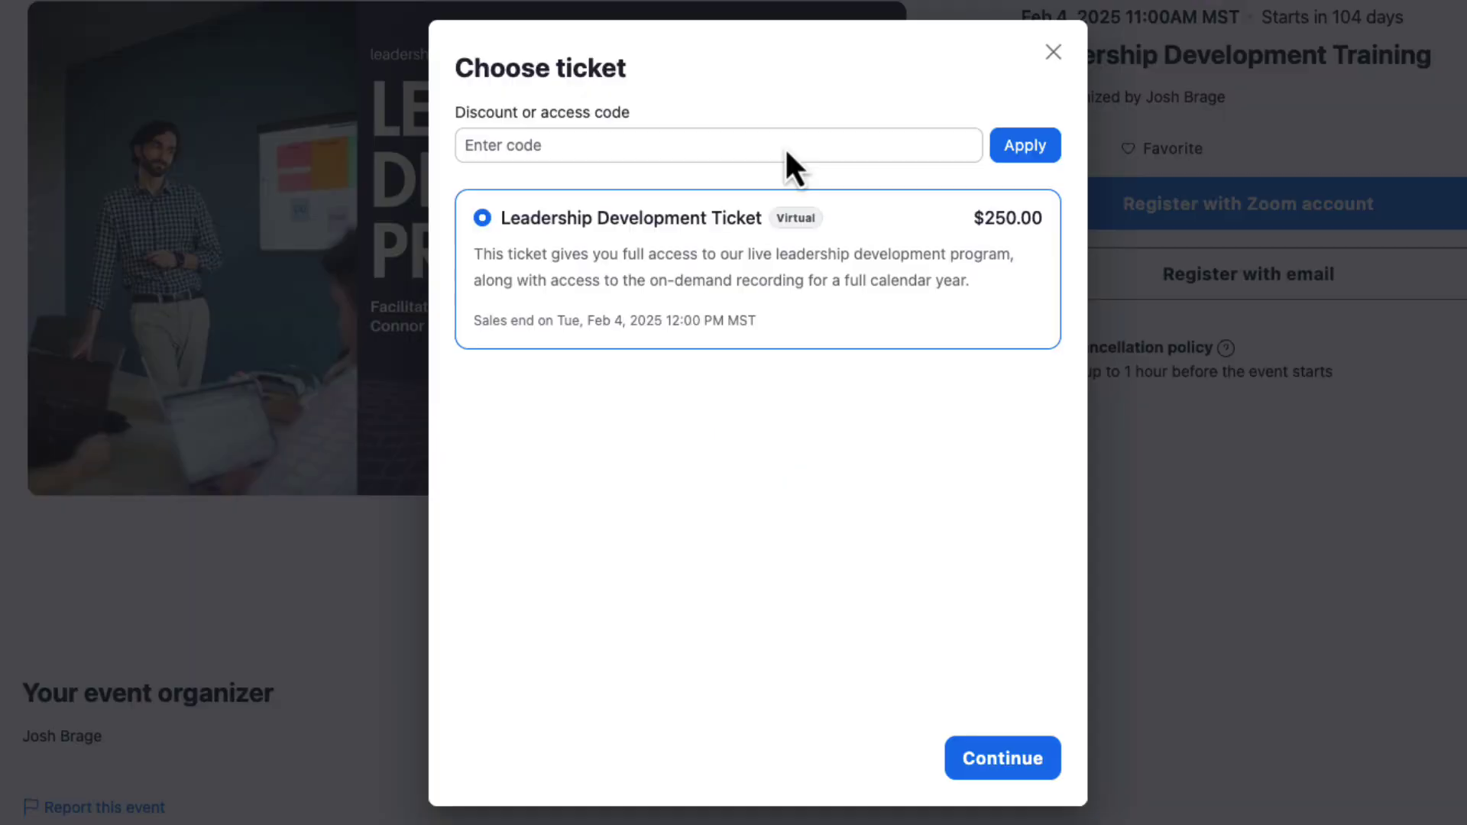
left_click(784, 145)
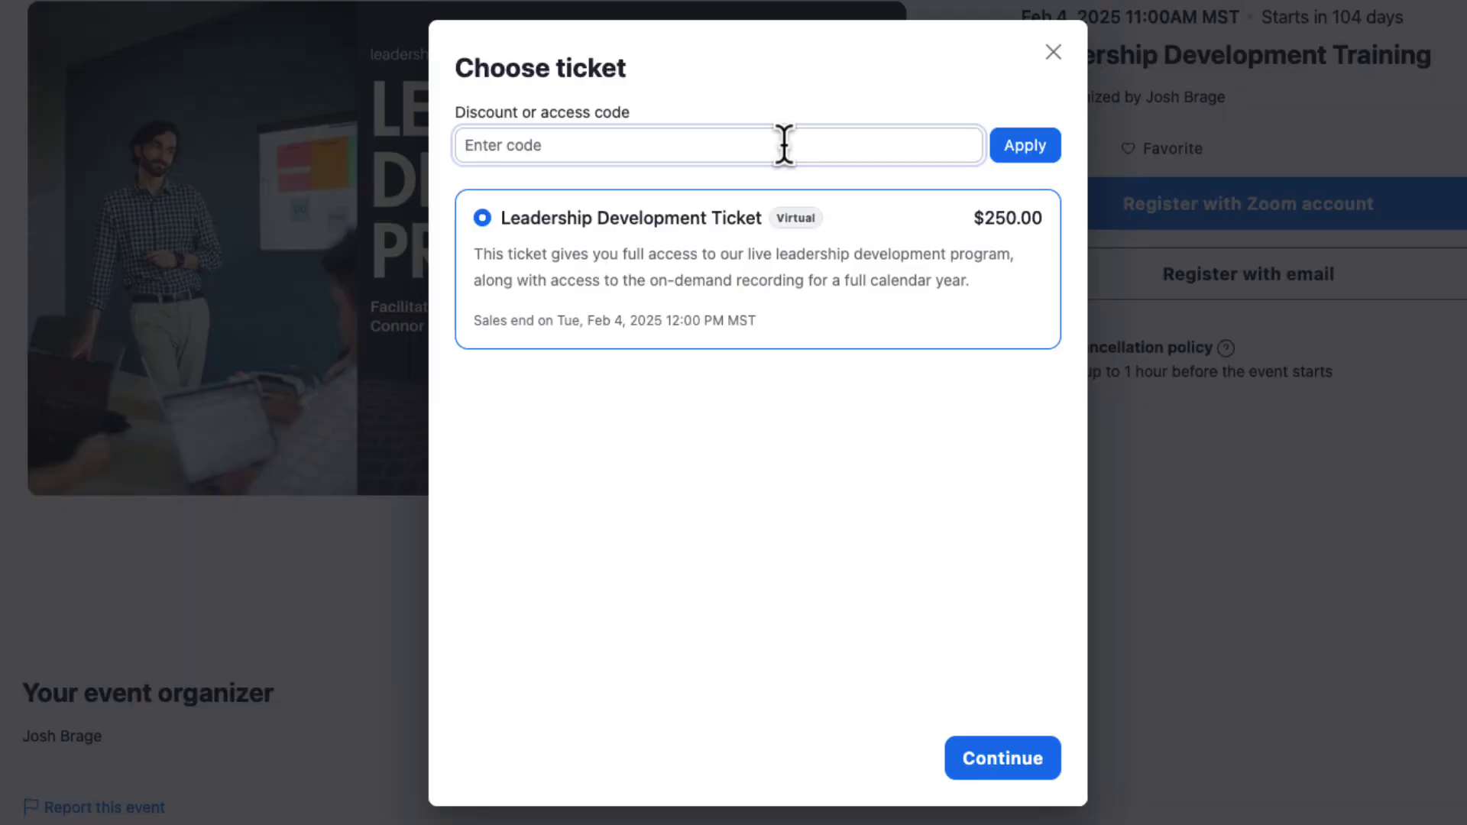
key("super+v")
left_click(1040, 149)
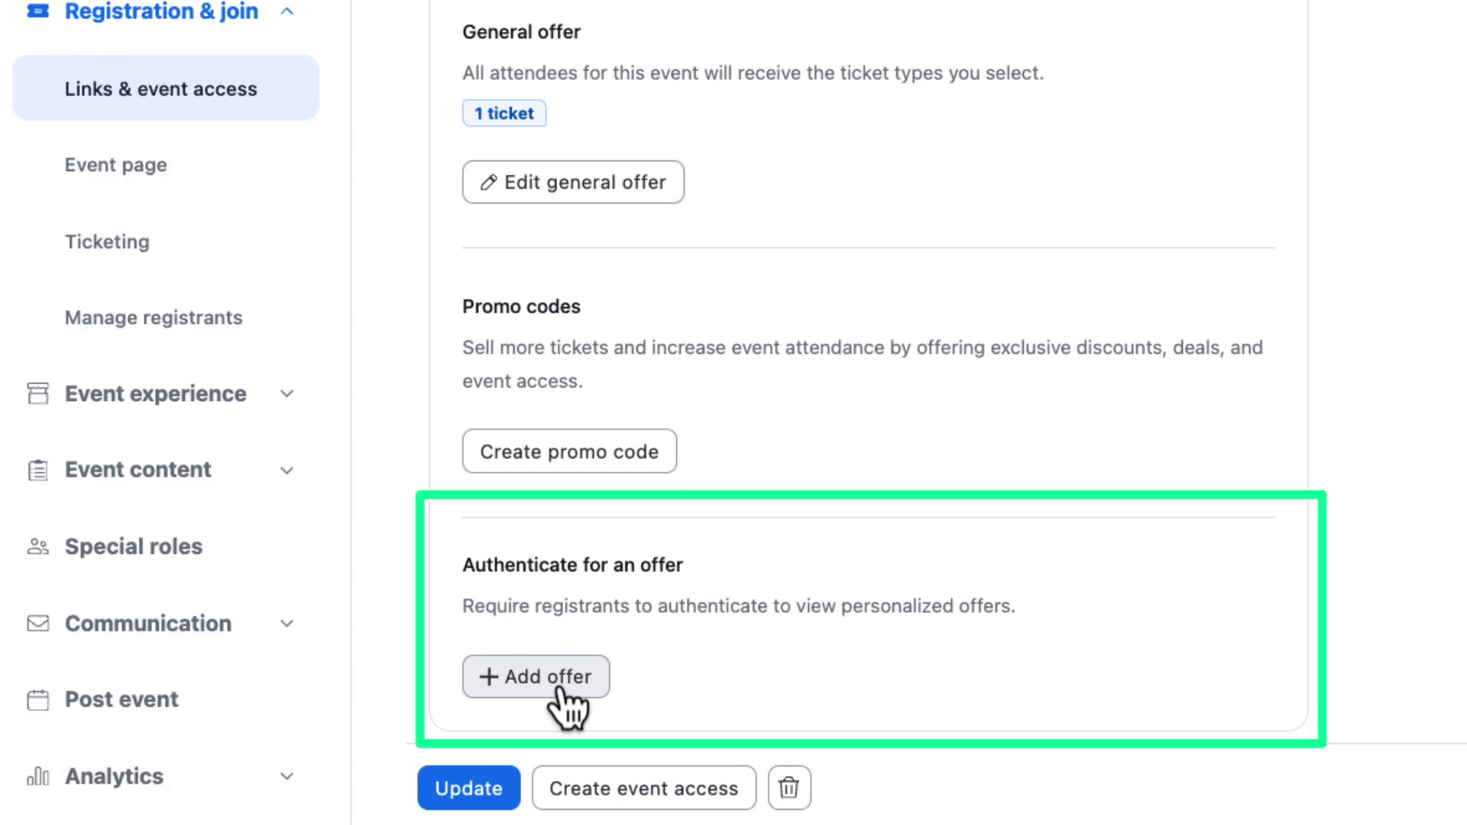
- Add a 'Members and Employees' offer limited to three email users imported from CSV
left_click(561, 686)
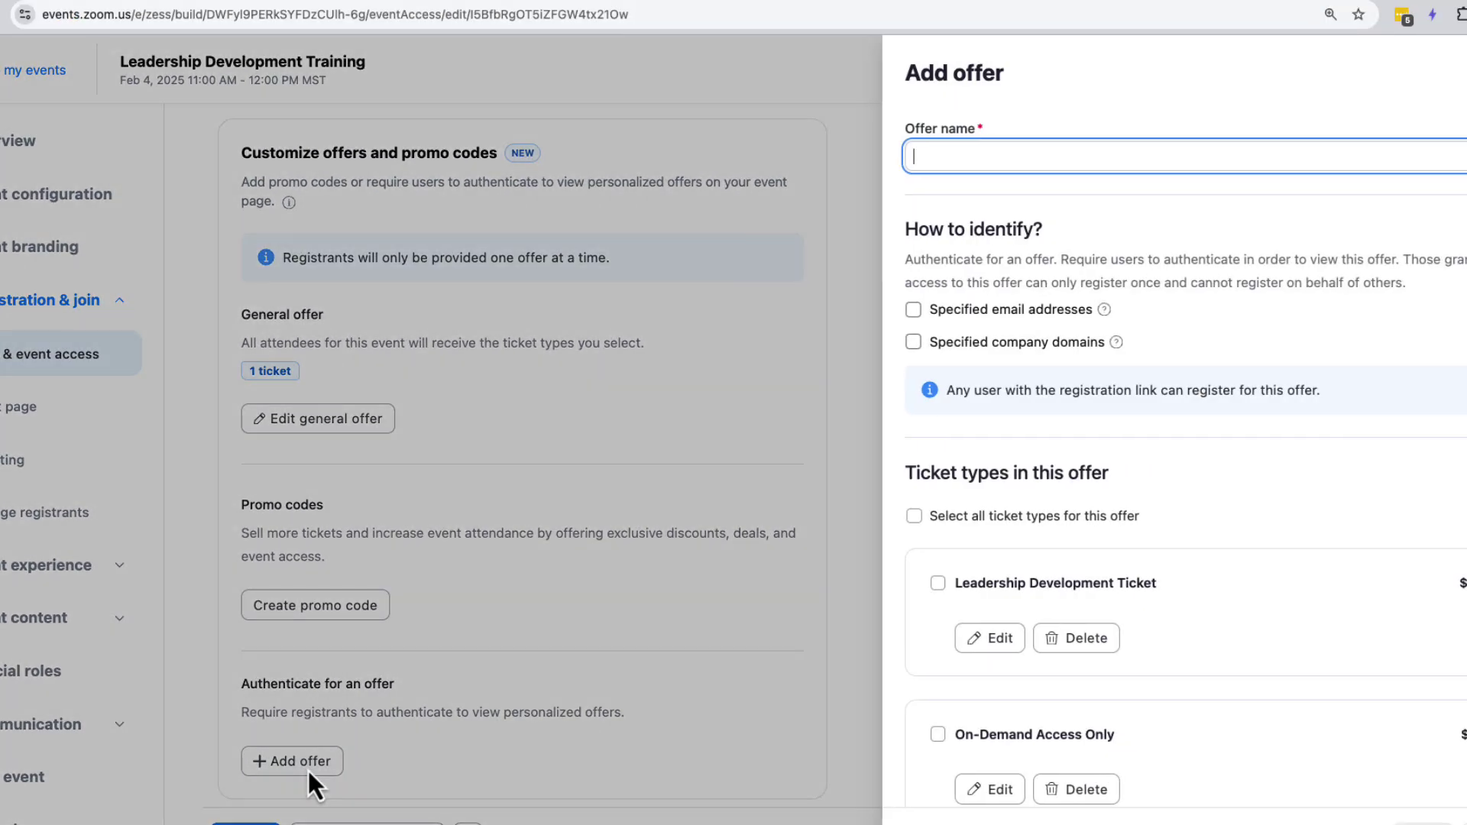
type("M")
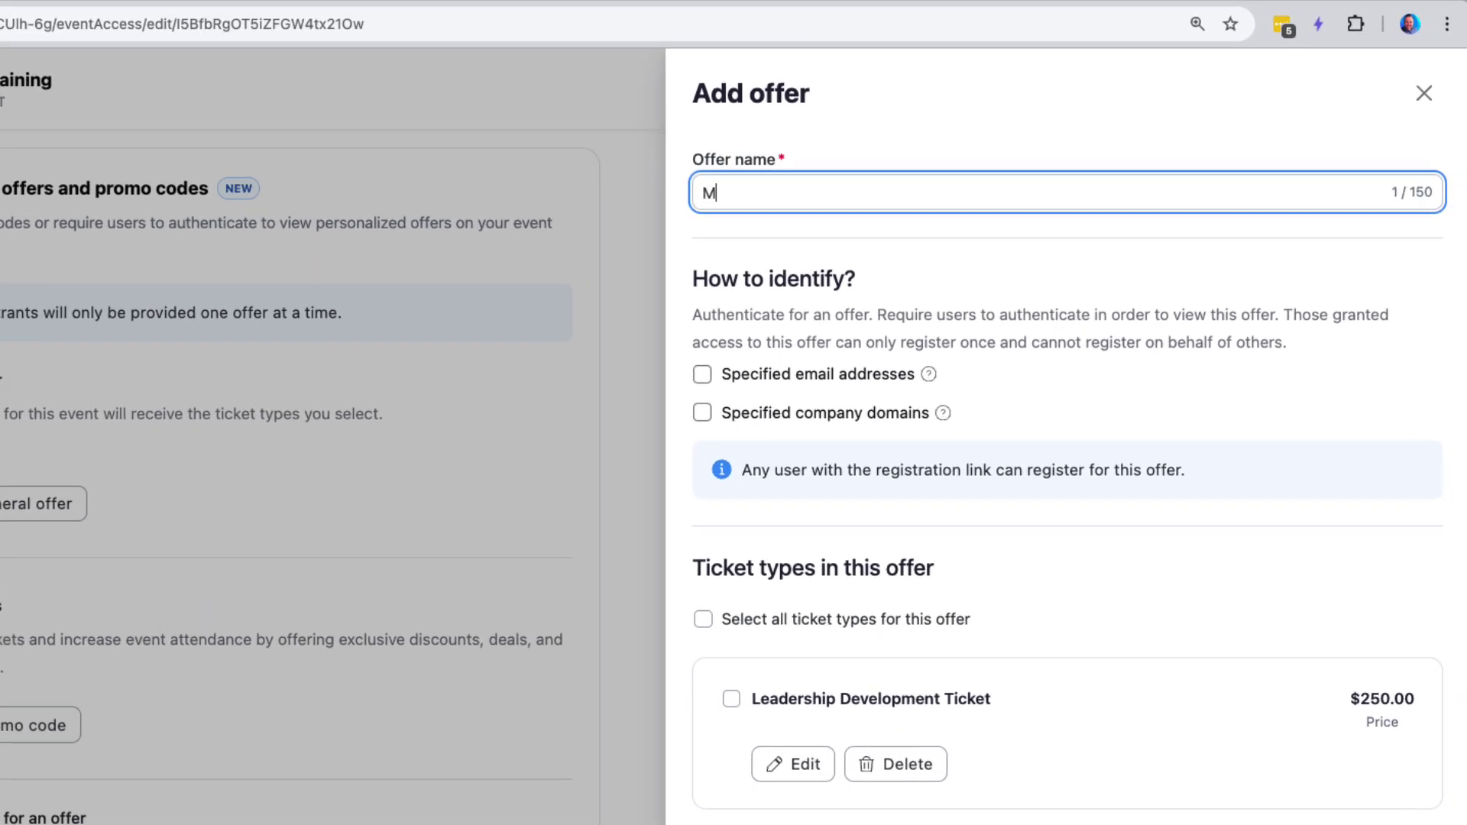
type("embers and Employees")
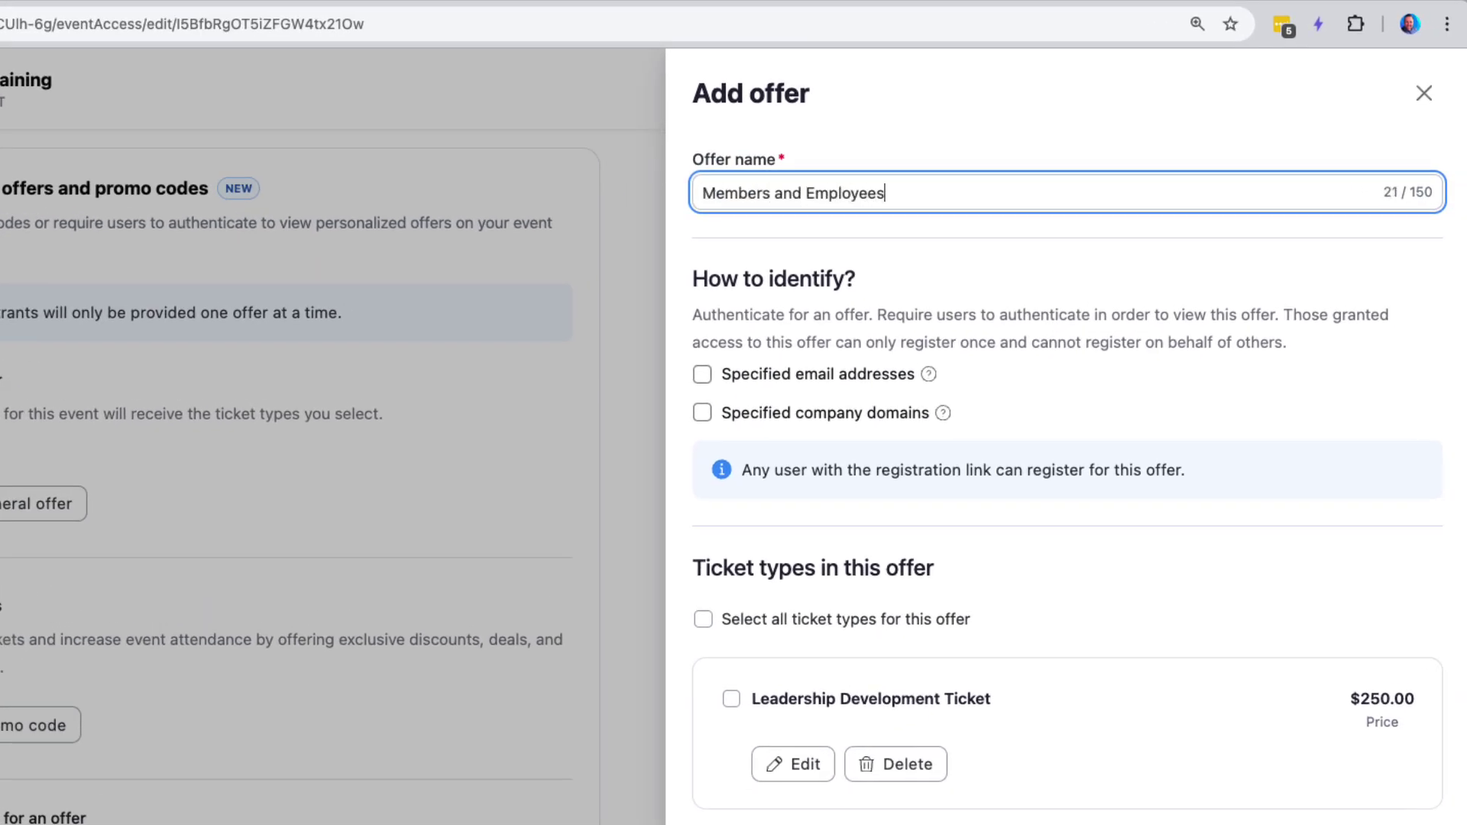
left_click(815, 378)
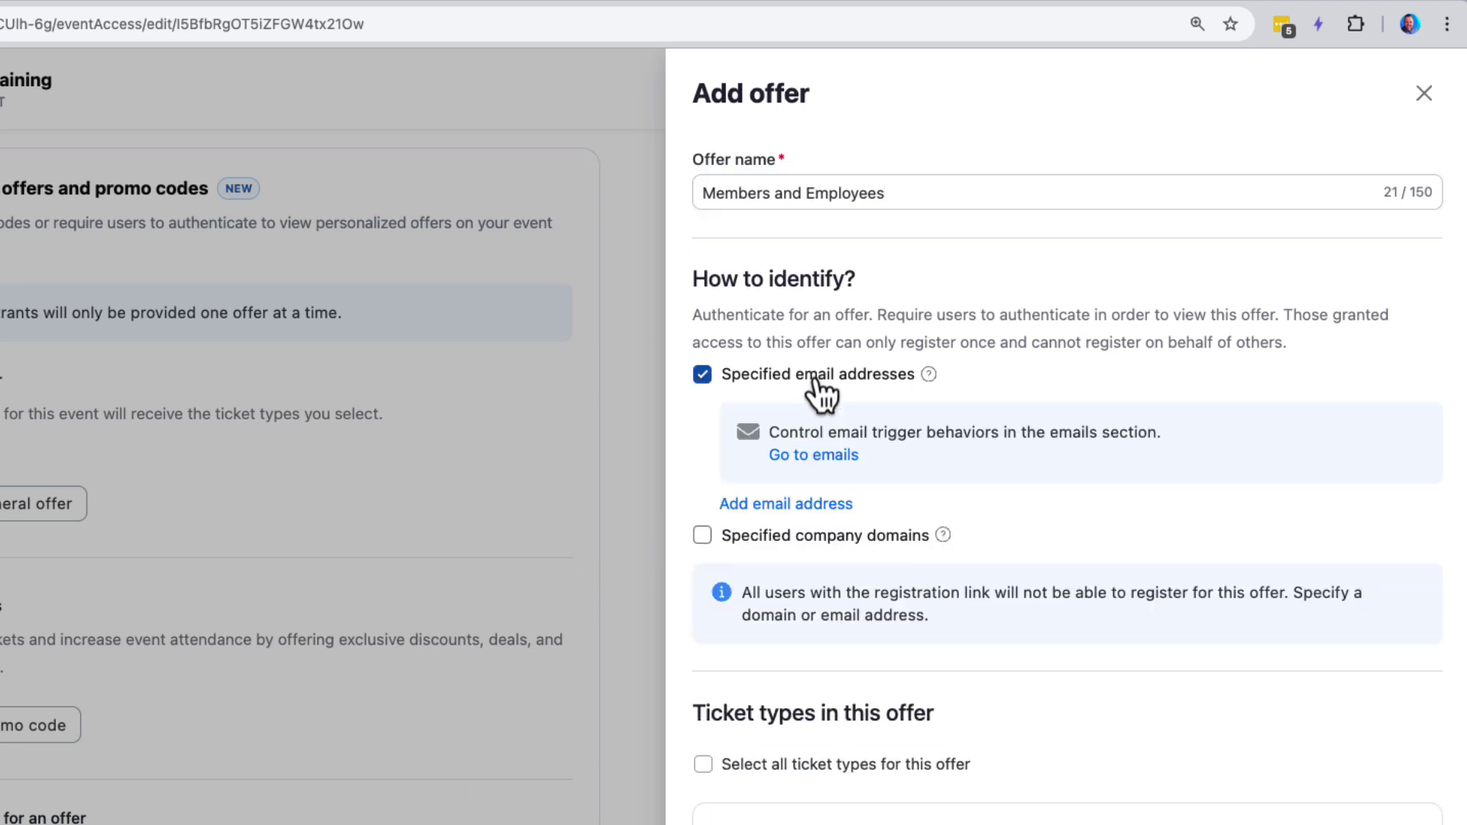
left_click(825, 506)
left_click(603, 459)
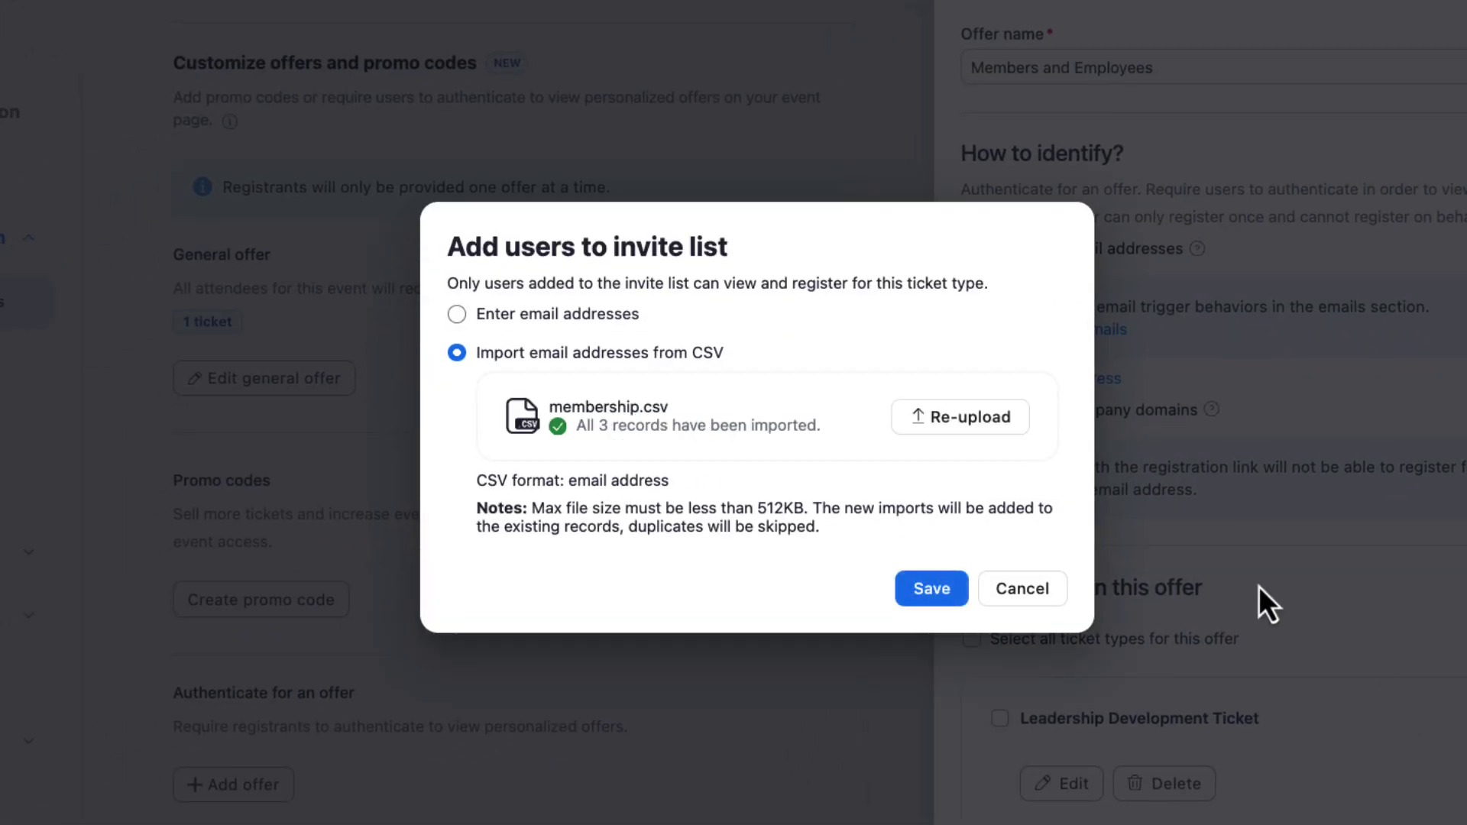
left_click(933, 590)
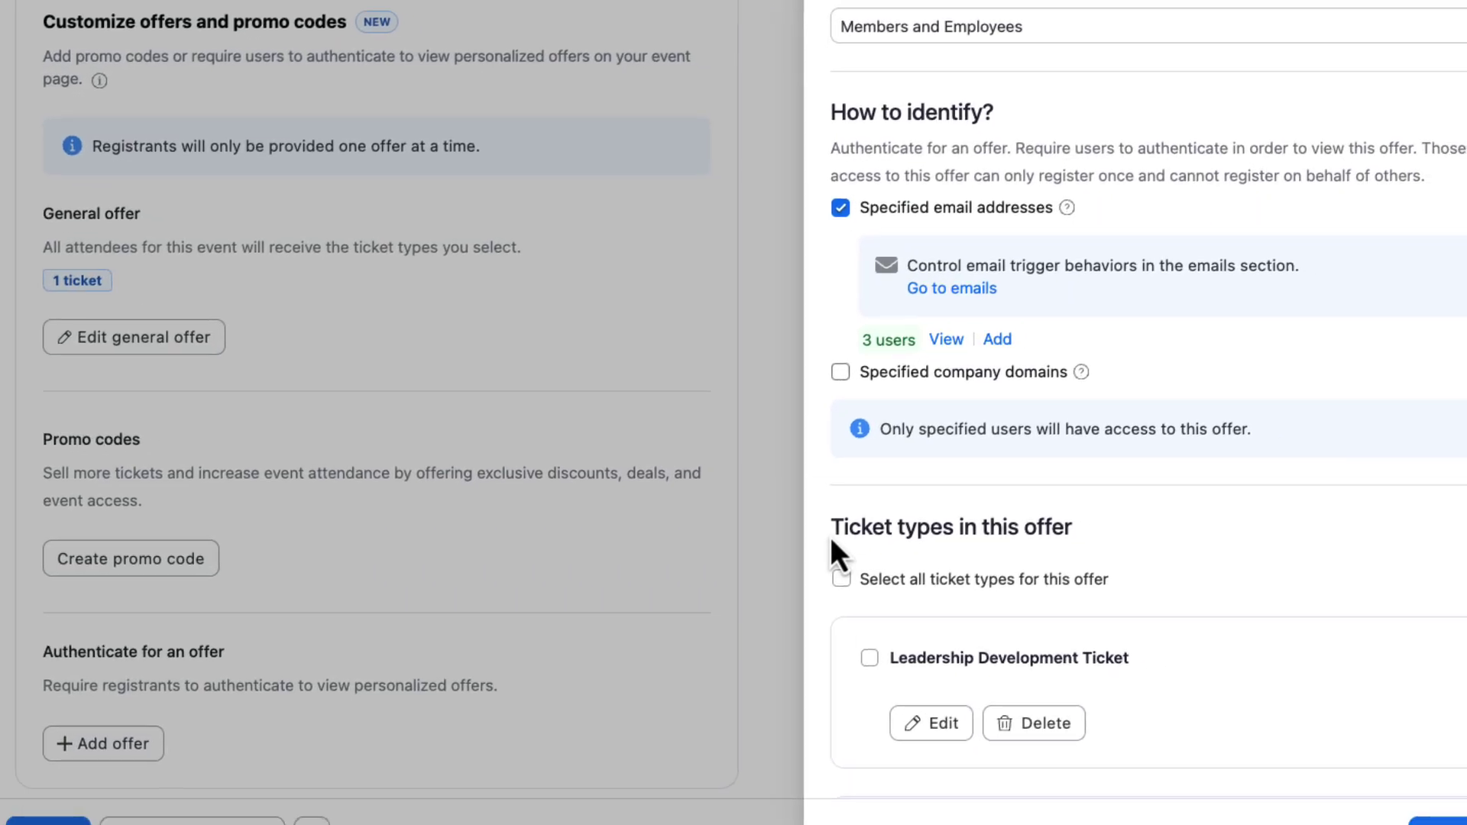
- Also admit the zoom.us company domain to the Members and Employees offer
left_click(840, 372)
left_click(893, 402)
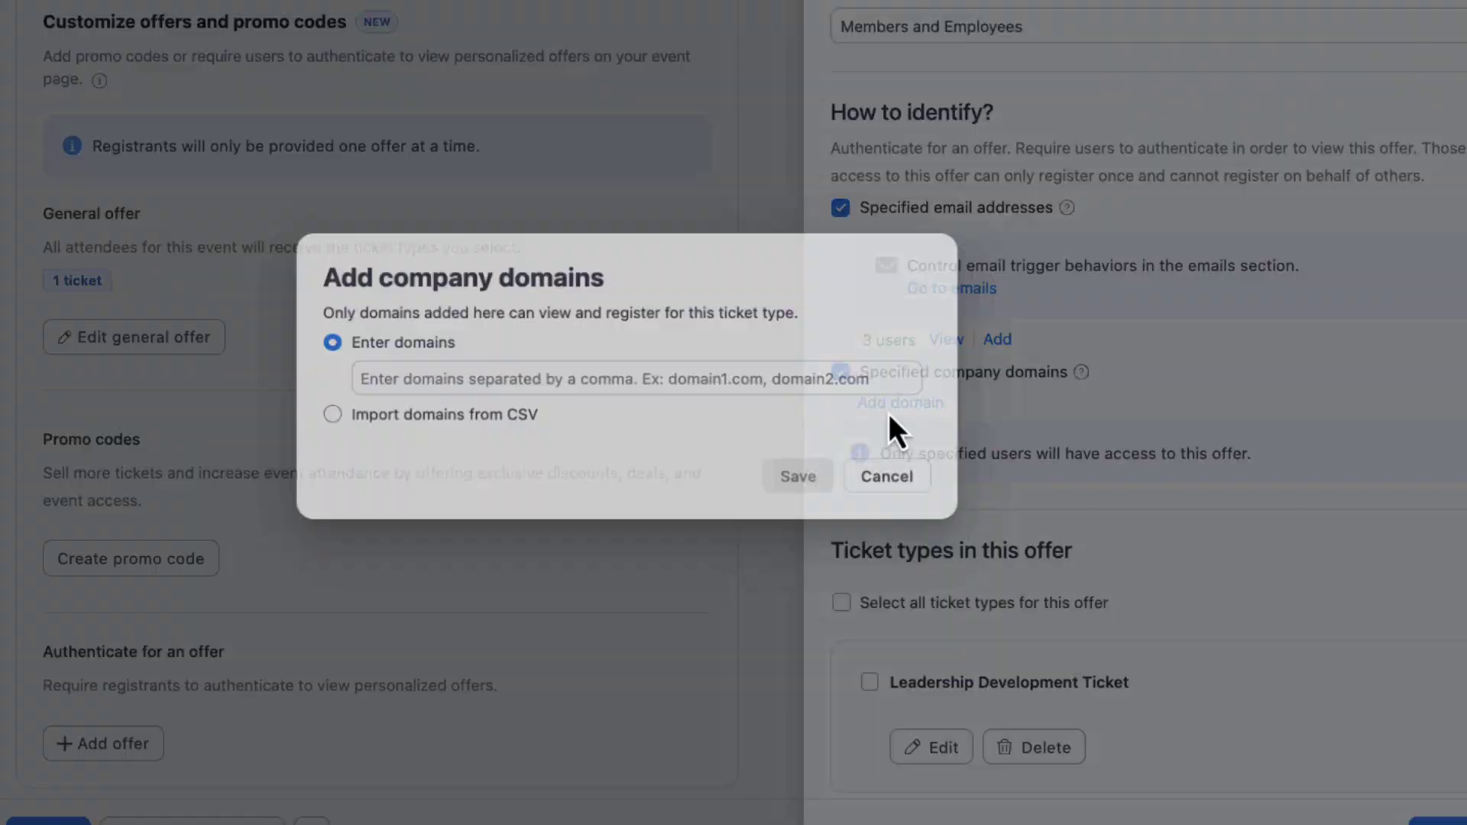
left_click(682, 378)
type("zoom.us")
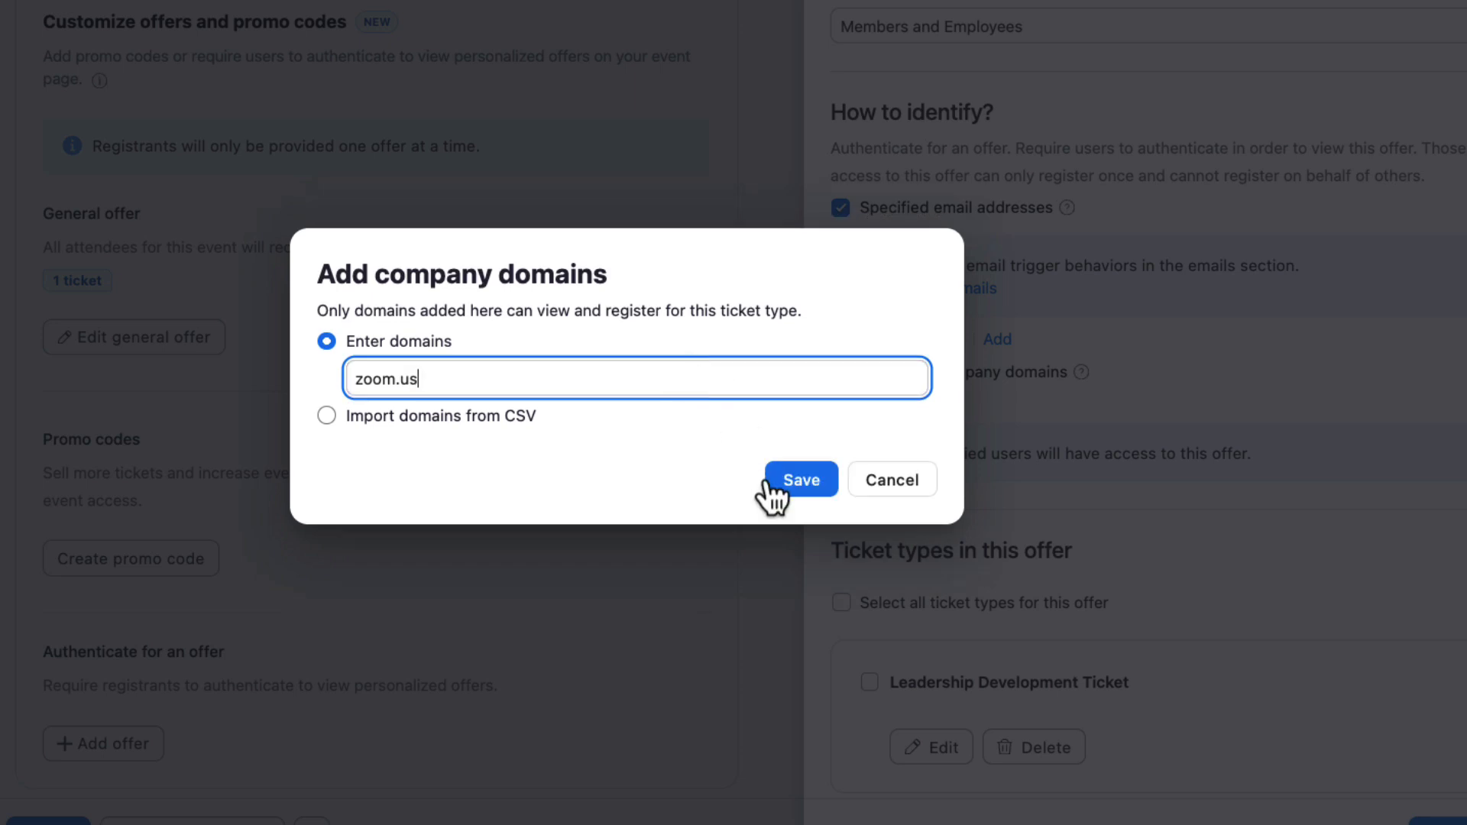
left_click(795, 481)
scroll(1020, 439, "down", 4)
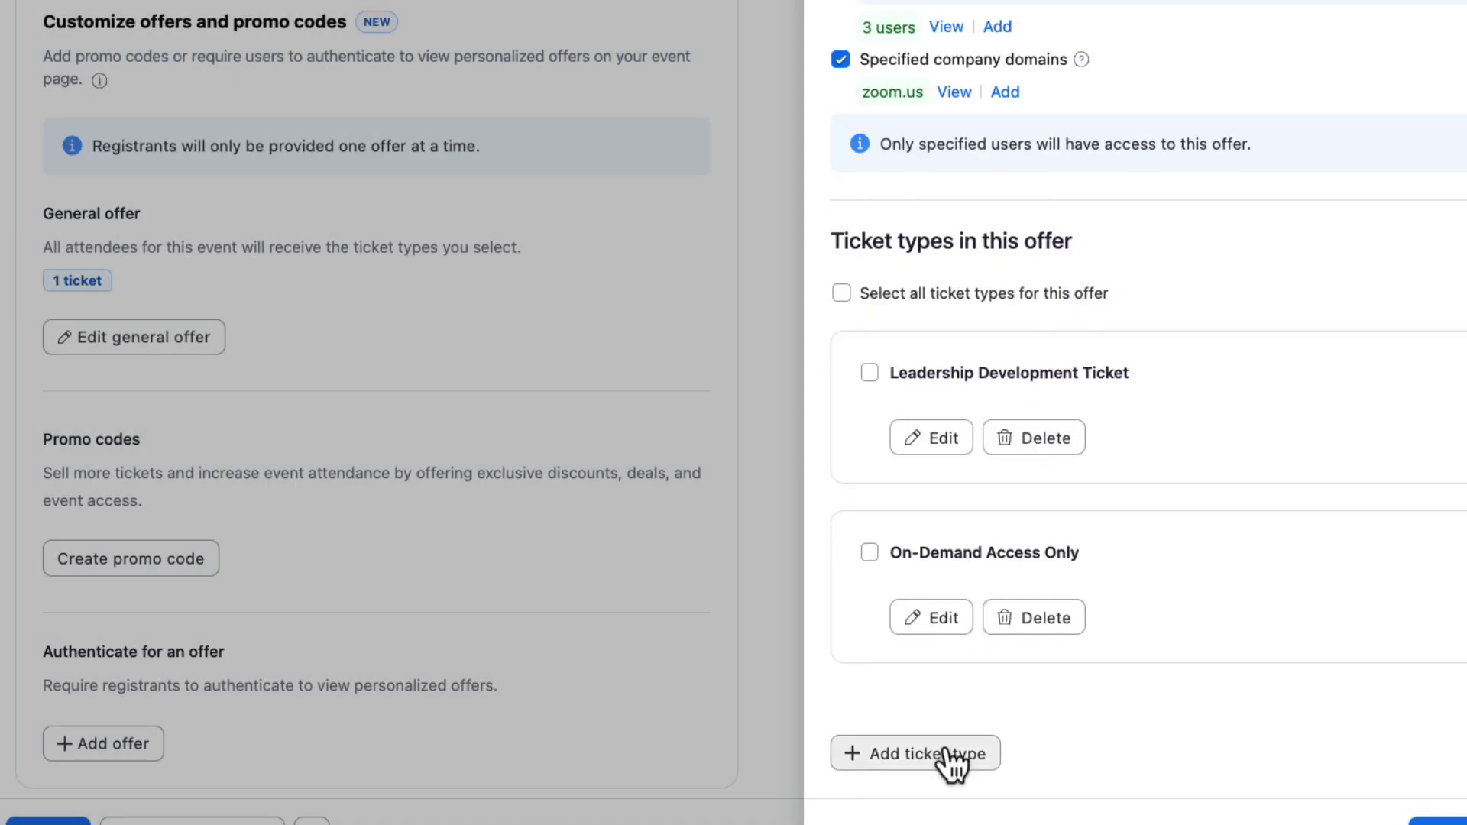
left_click(952, 757)
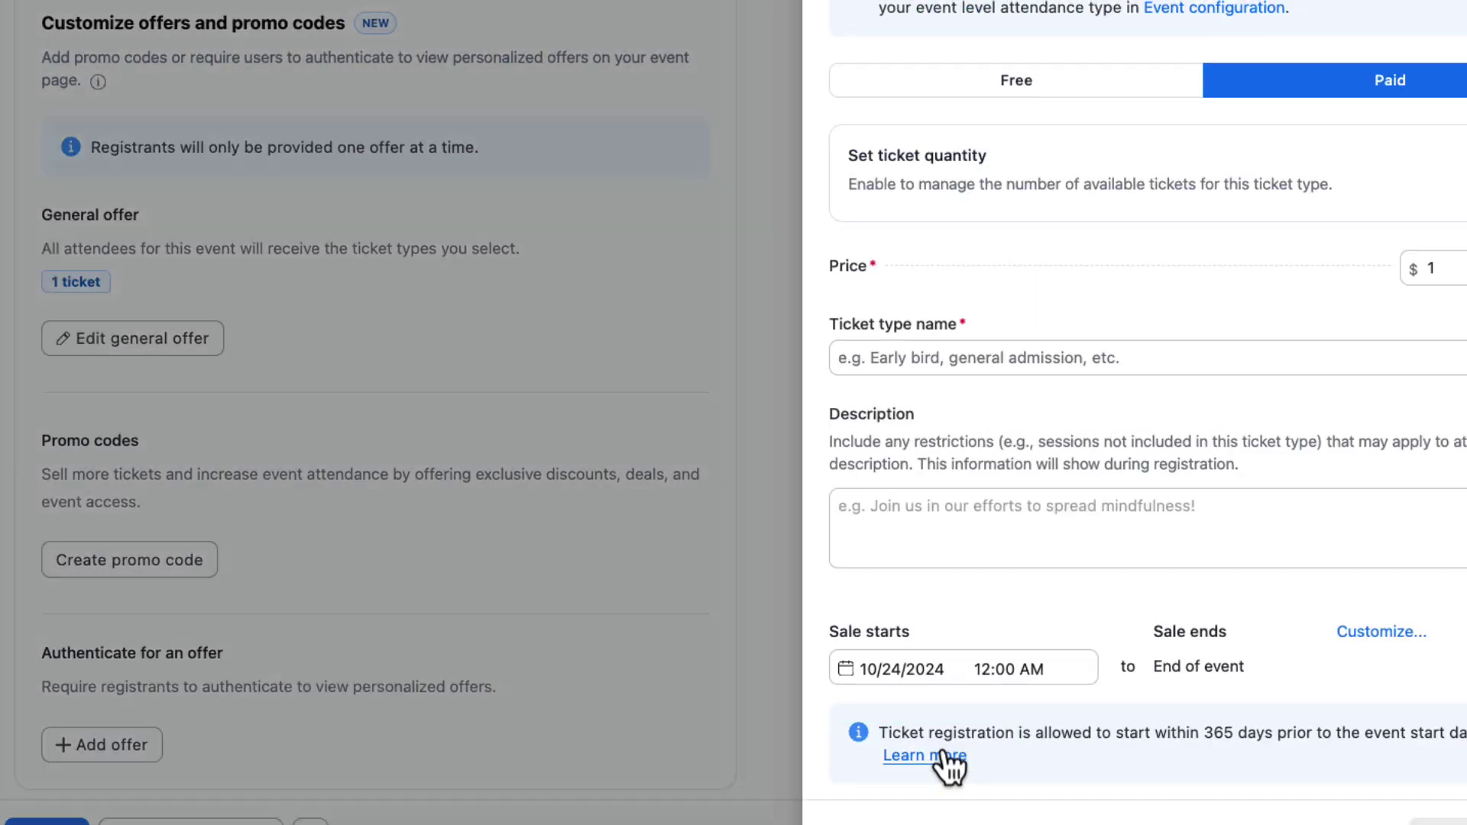
- Name the new ticket type Members & Employees and make it free
left_click(1024, 356)
type("Members & Employees")
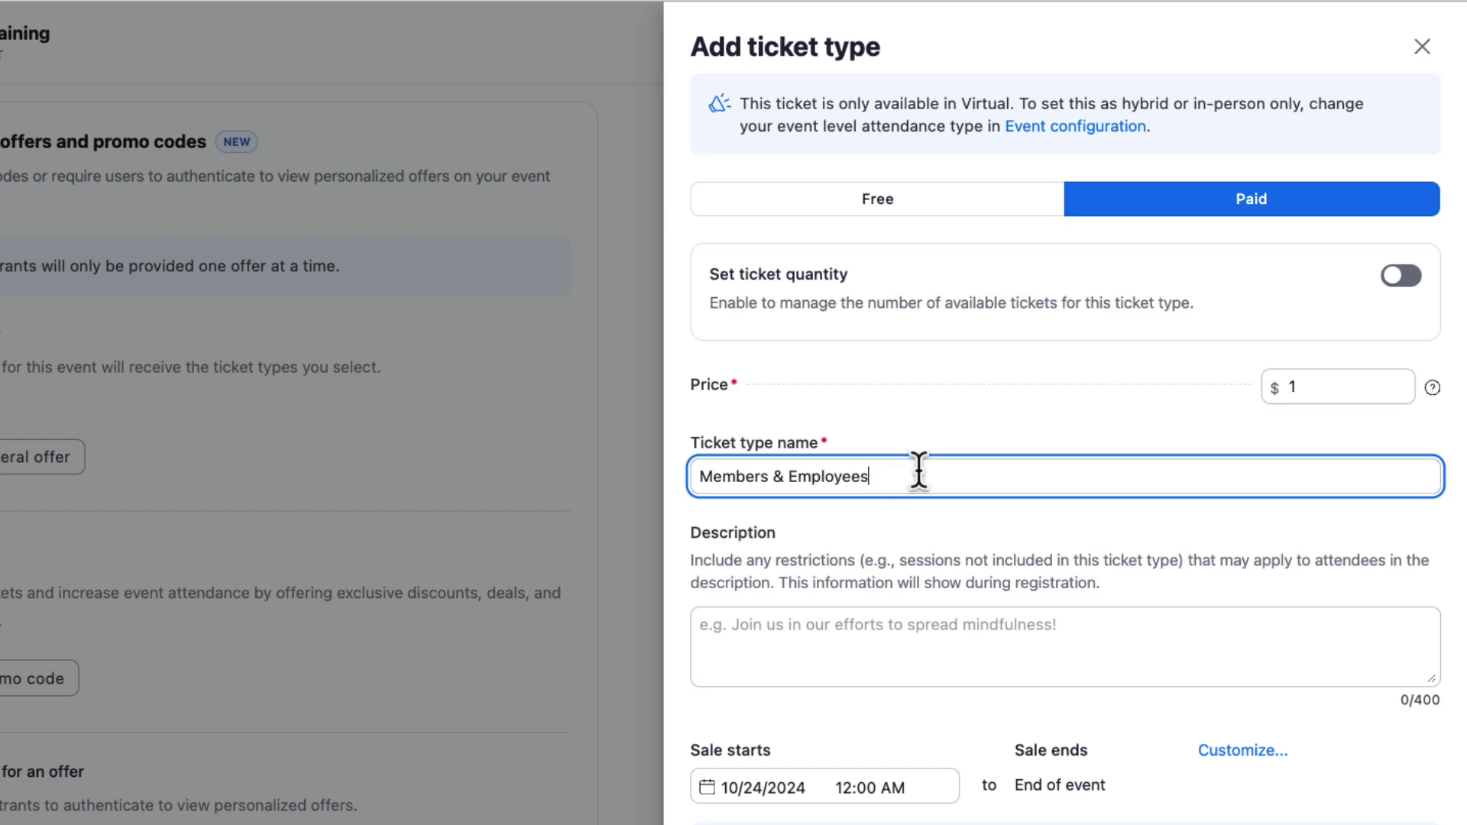
left_click(886, 206)
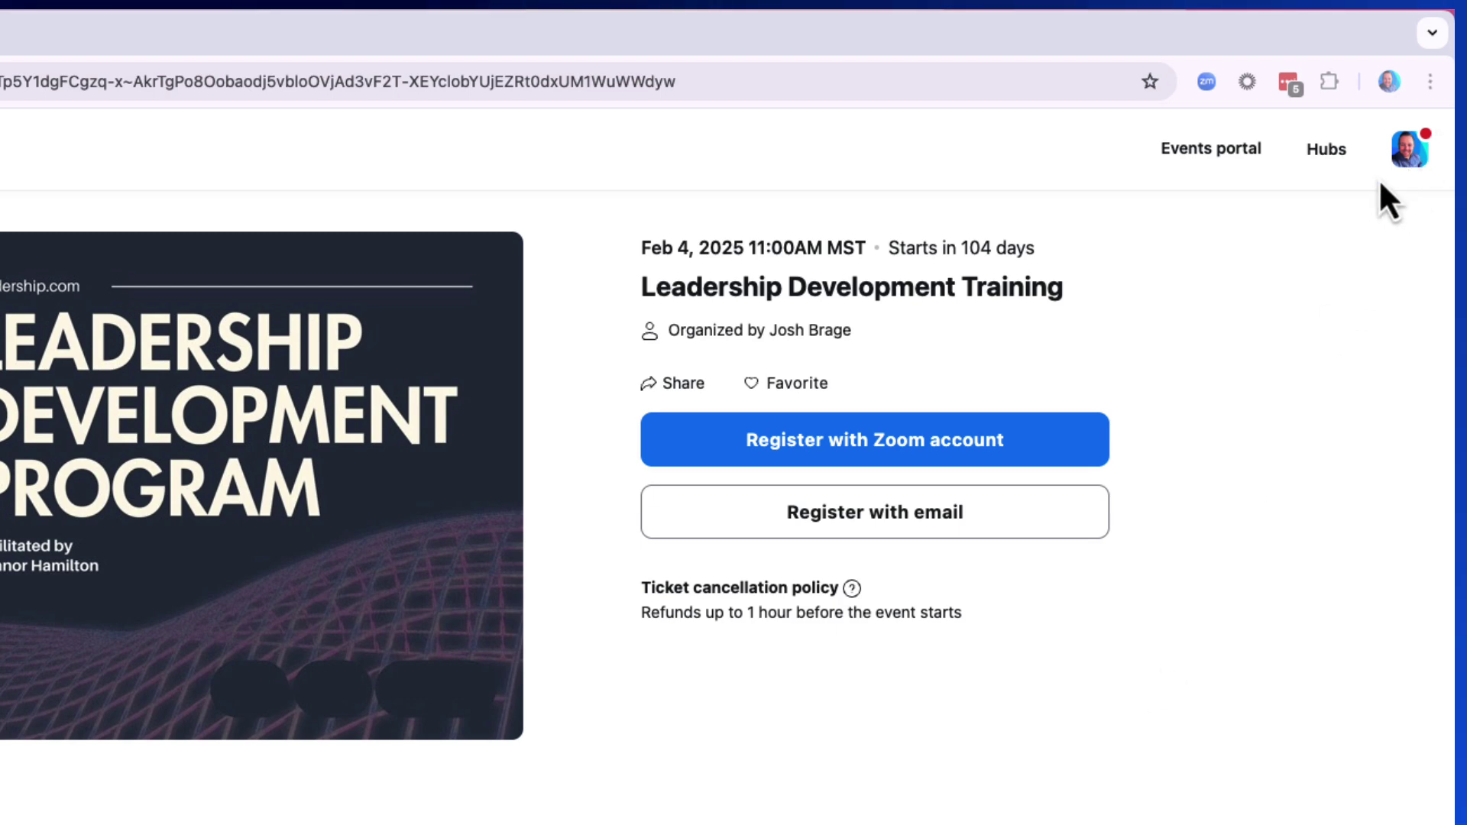
- Check the account menu on the event page, then bring up the ticket choices
left_click(1419, 170)
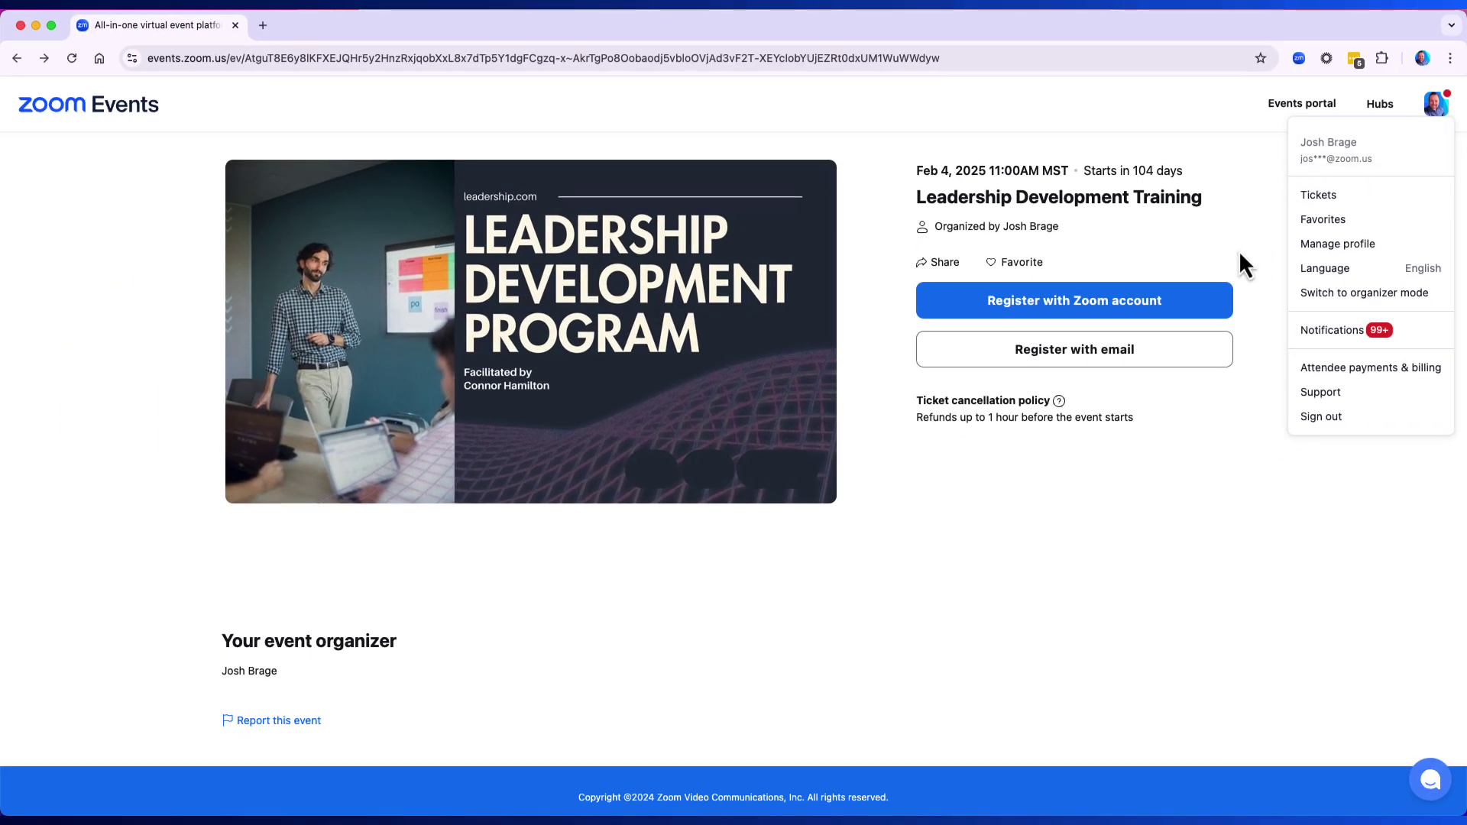
left_click(1186, 304)
left_click(1189, 315)
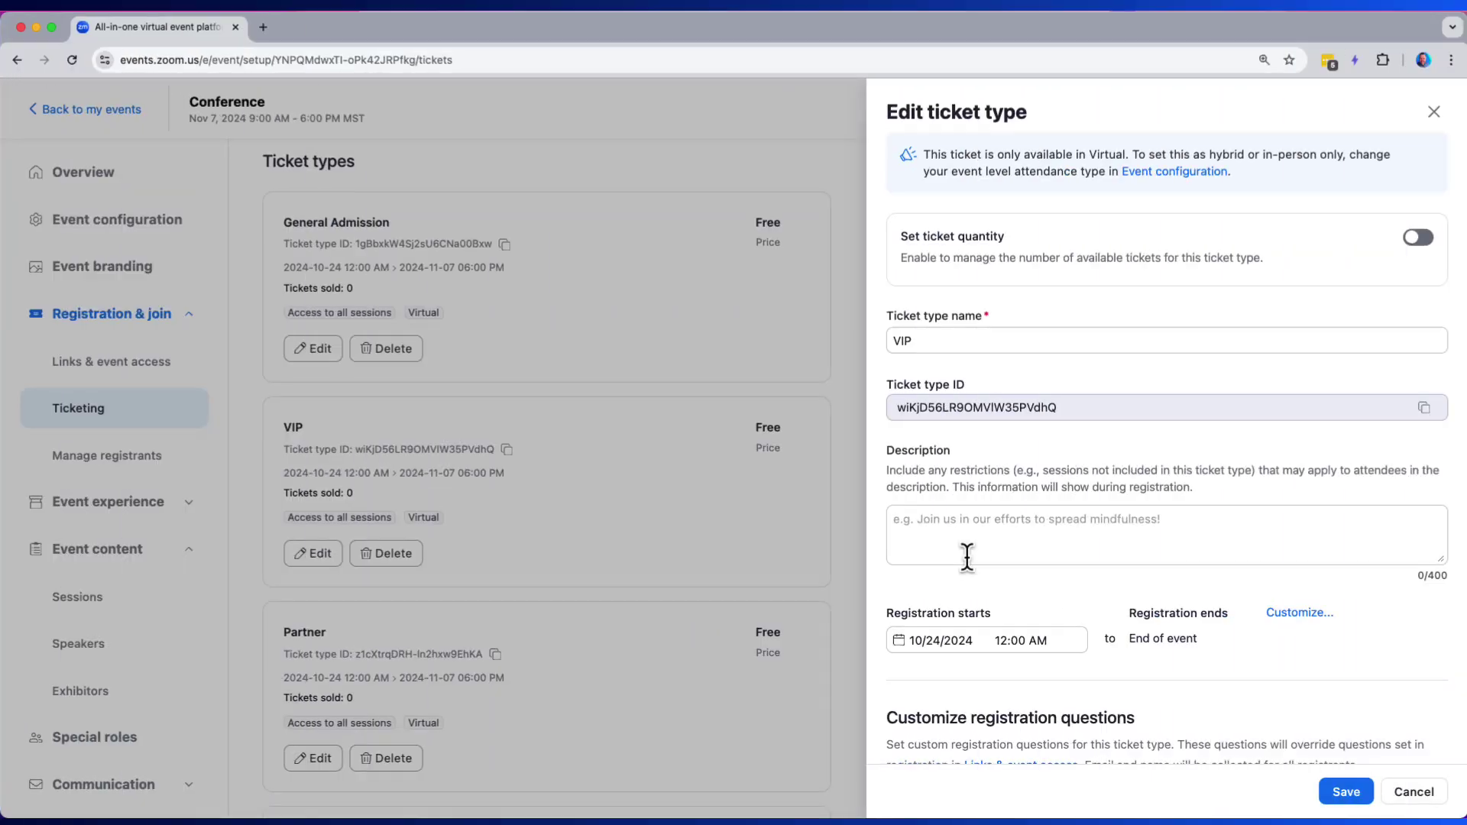
- Restrict the VIP ticket's session permissions to Specific sessions: Main Session and VIP Networking Session
left_click(809, 334)
scroll(1068, 520, "down", 5)
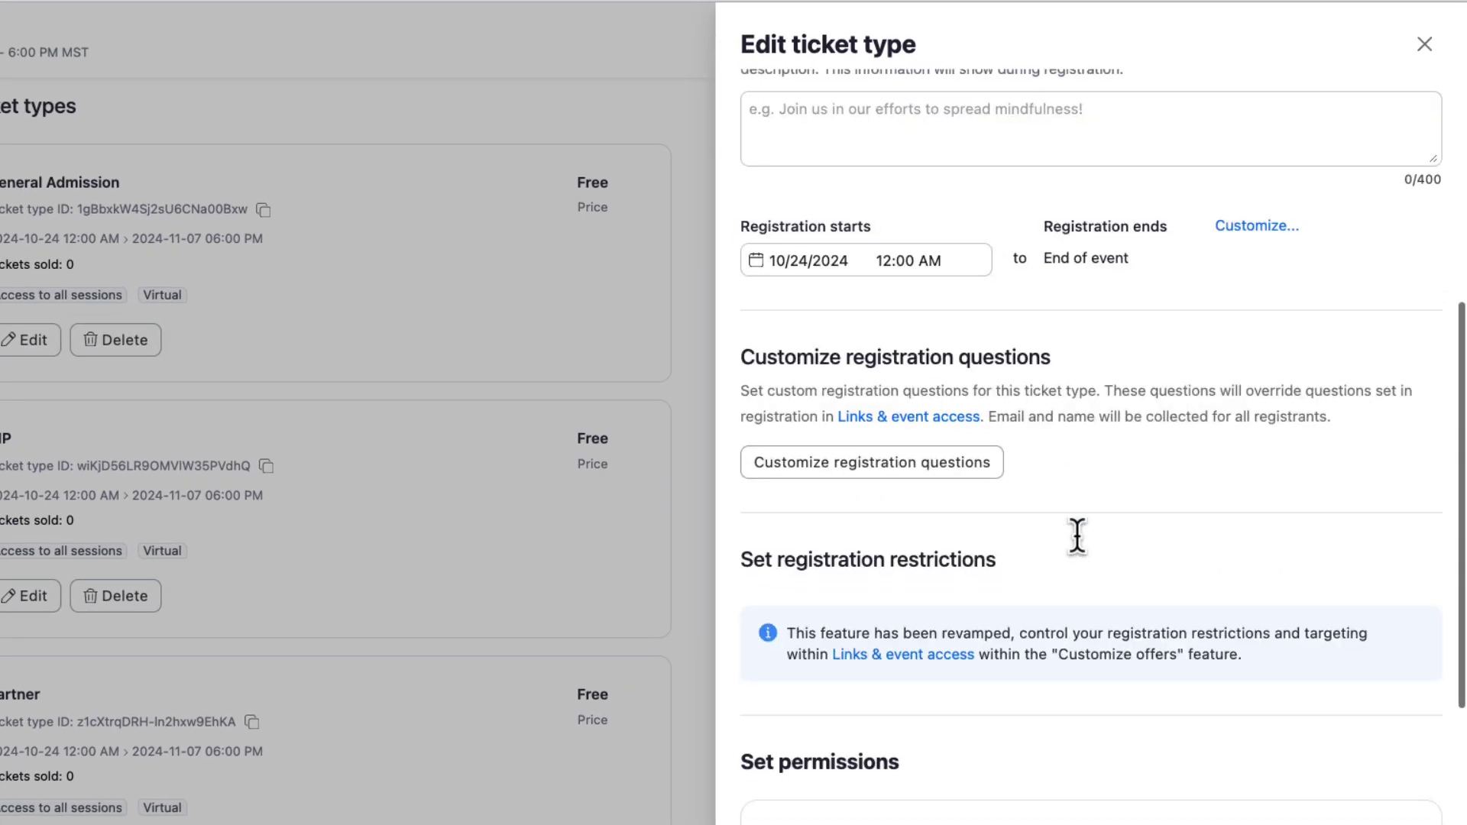
scroll(1077, 535, "down", 2)
left_click(829, 796)
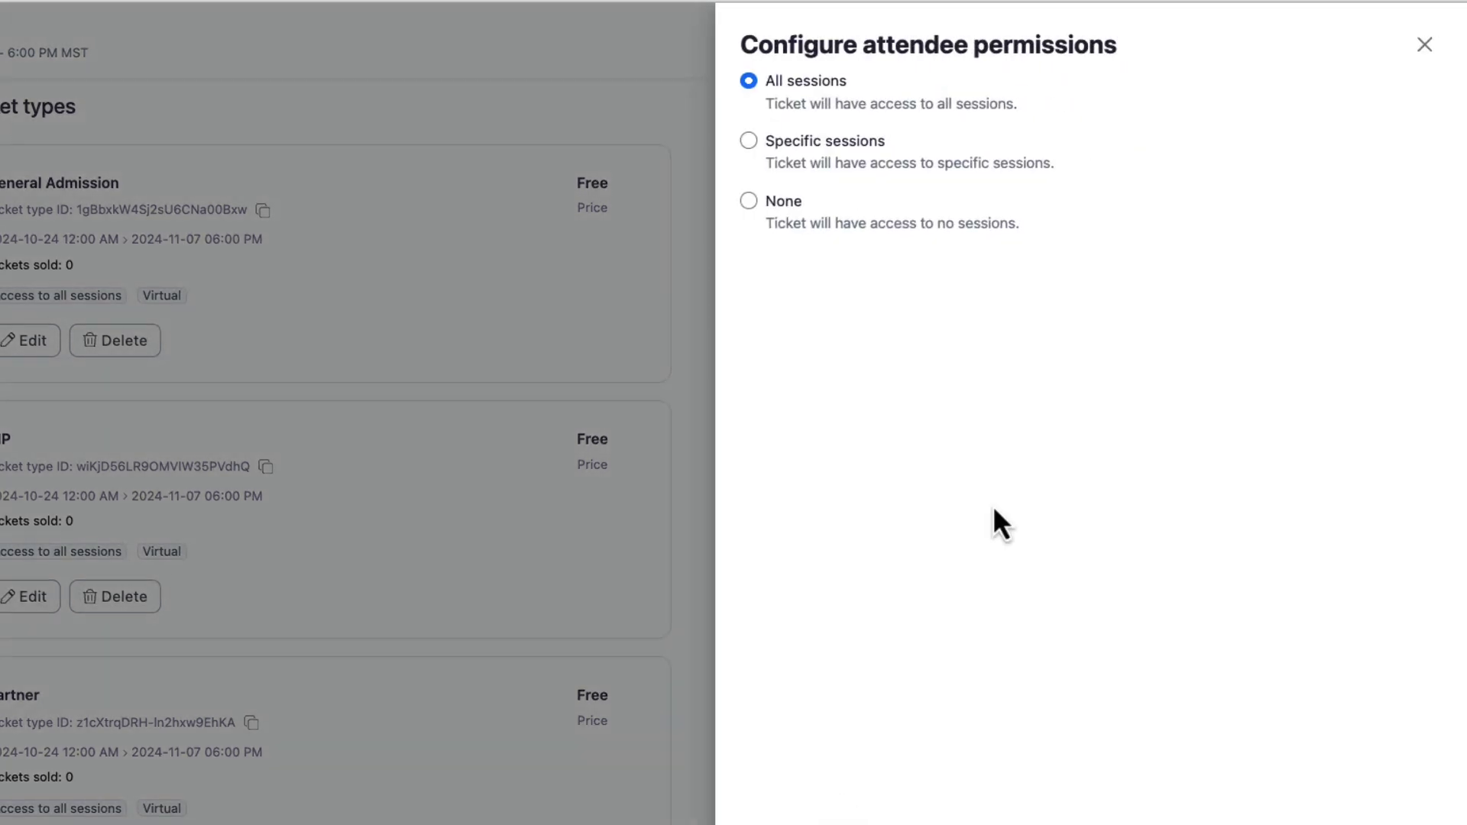
left_click(816, 140)
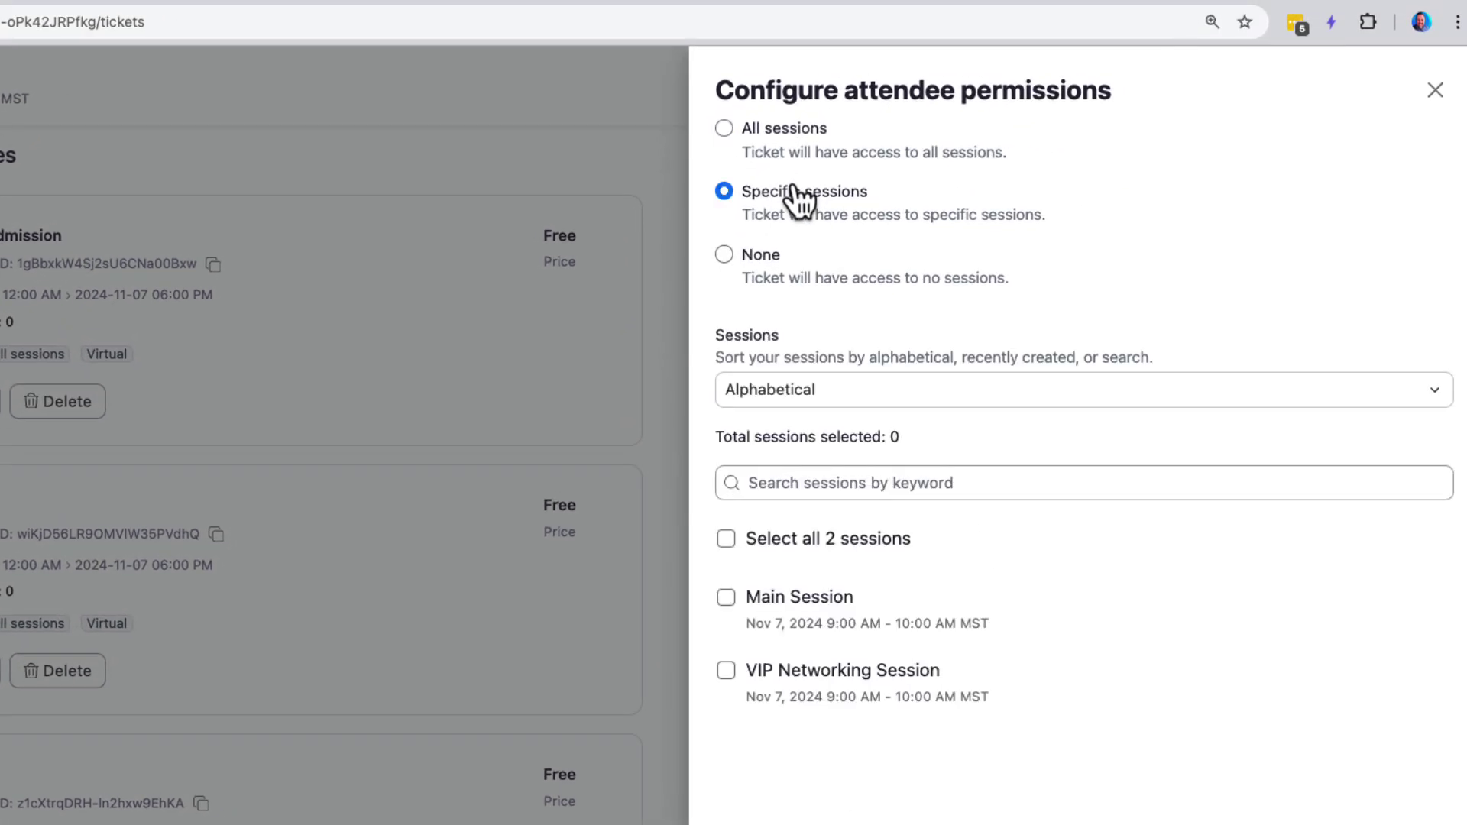
left_click(791, 600)
left_click(796, 704)
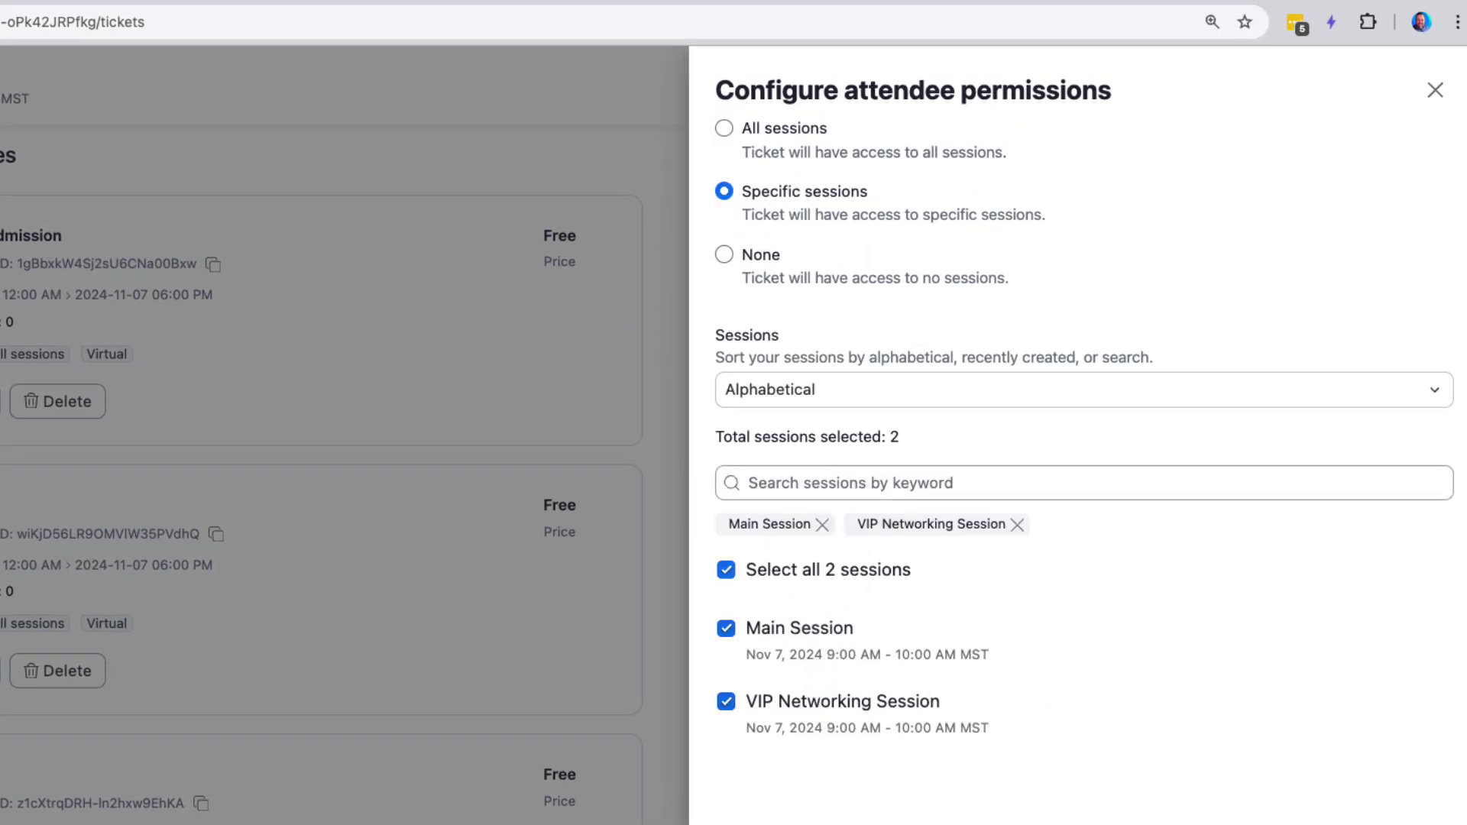